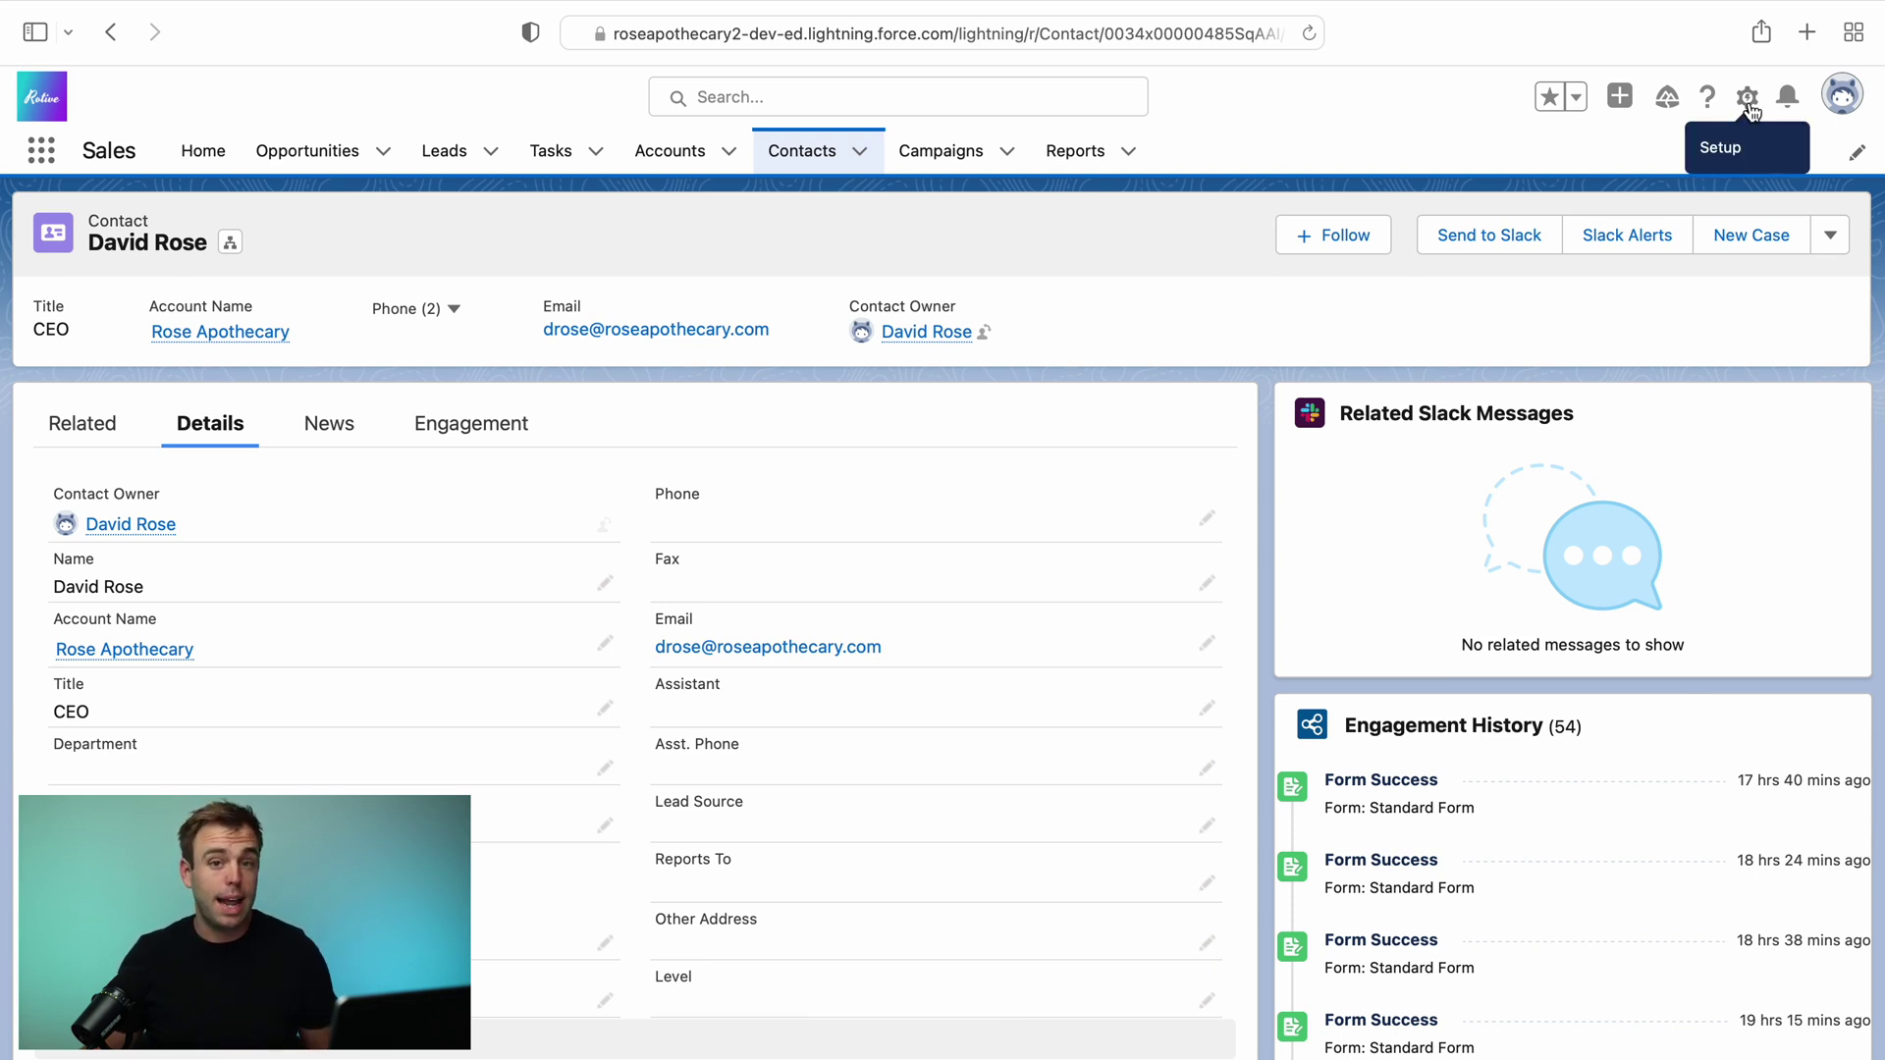
- Open the Setup menu from the gear icon on the contact record
left_click(1748, 98)
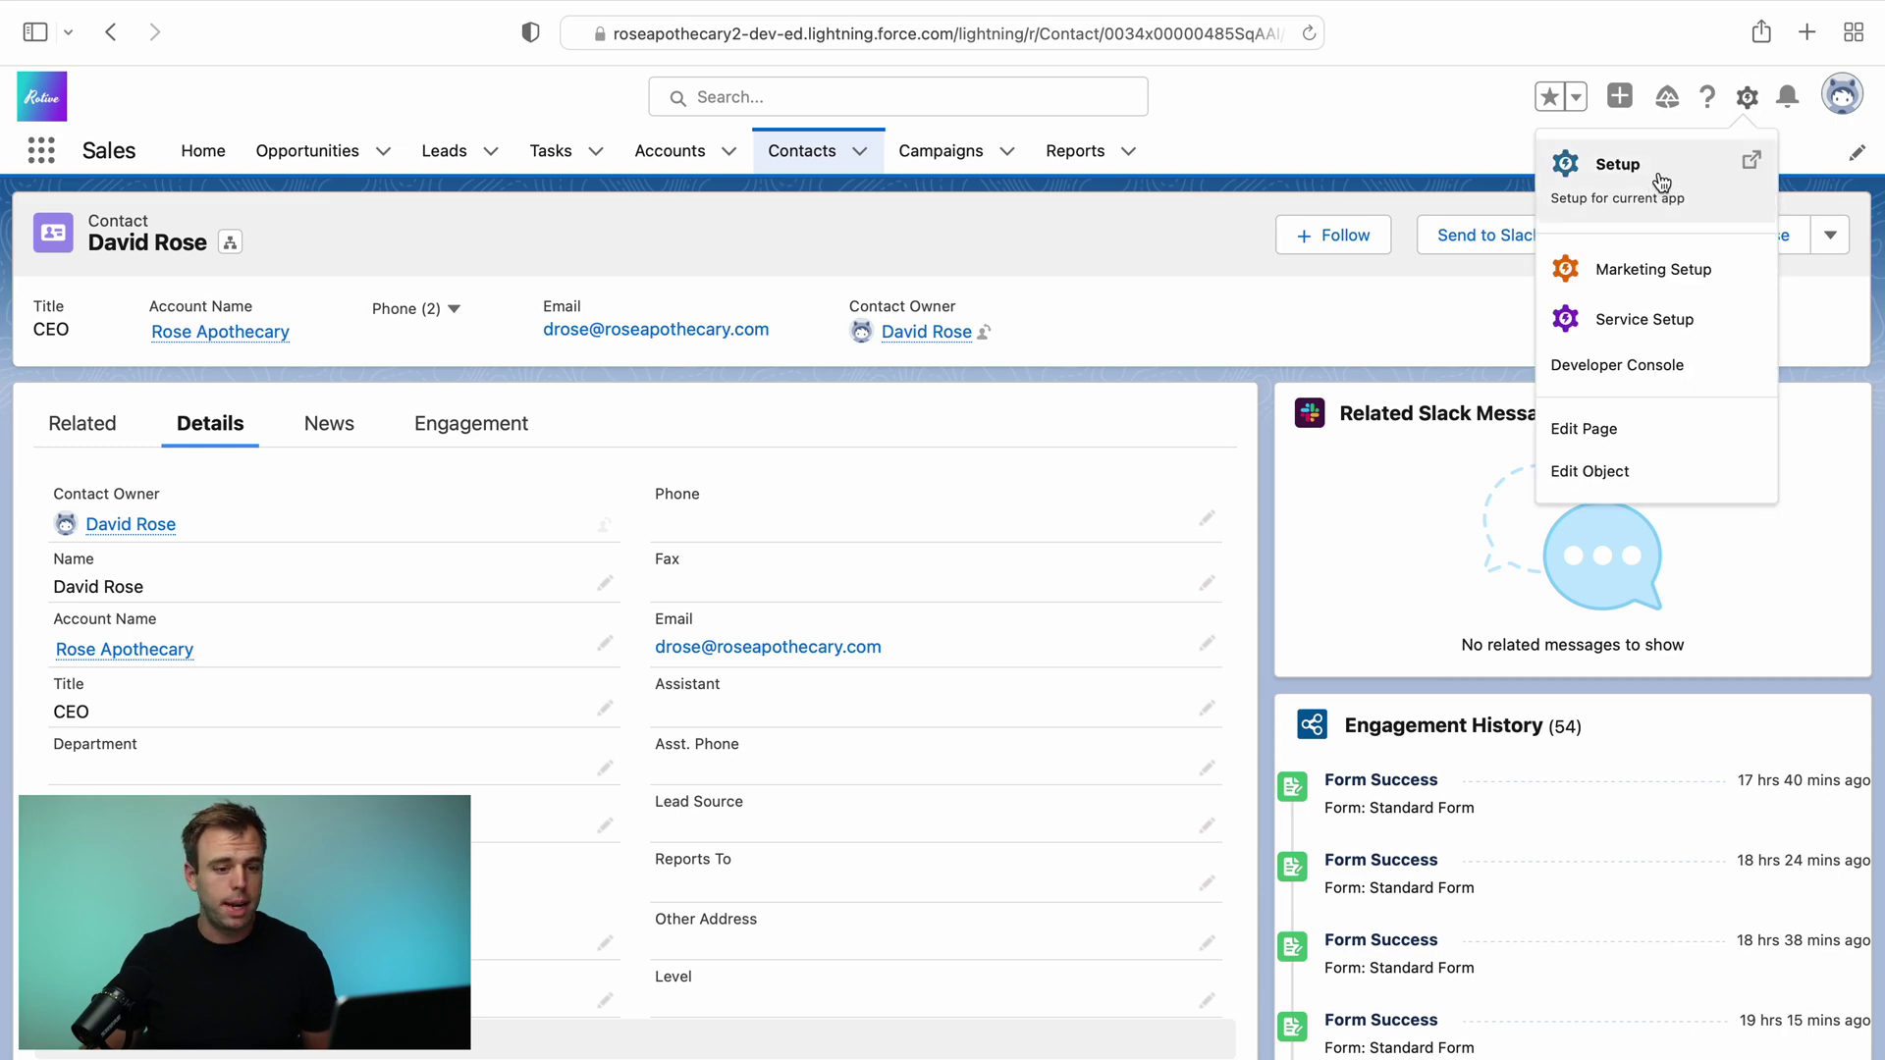
- Open Setup in a new tab, go to Outbound Messages, and start a new outbound message
left_click(1655, 173)
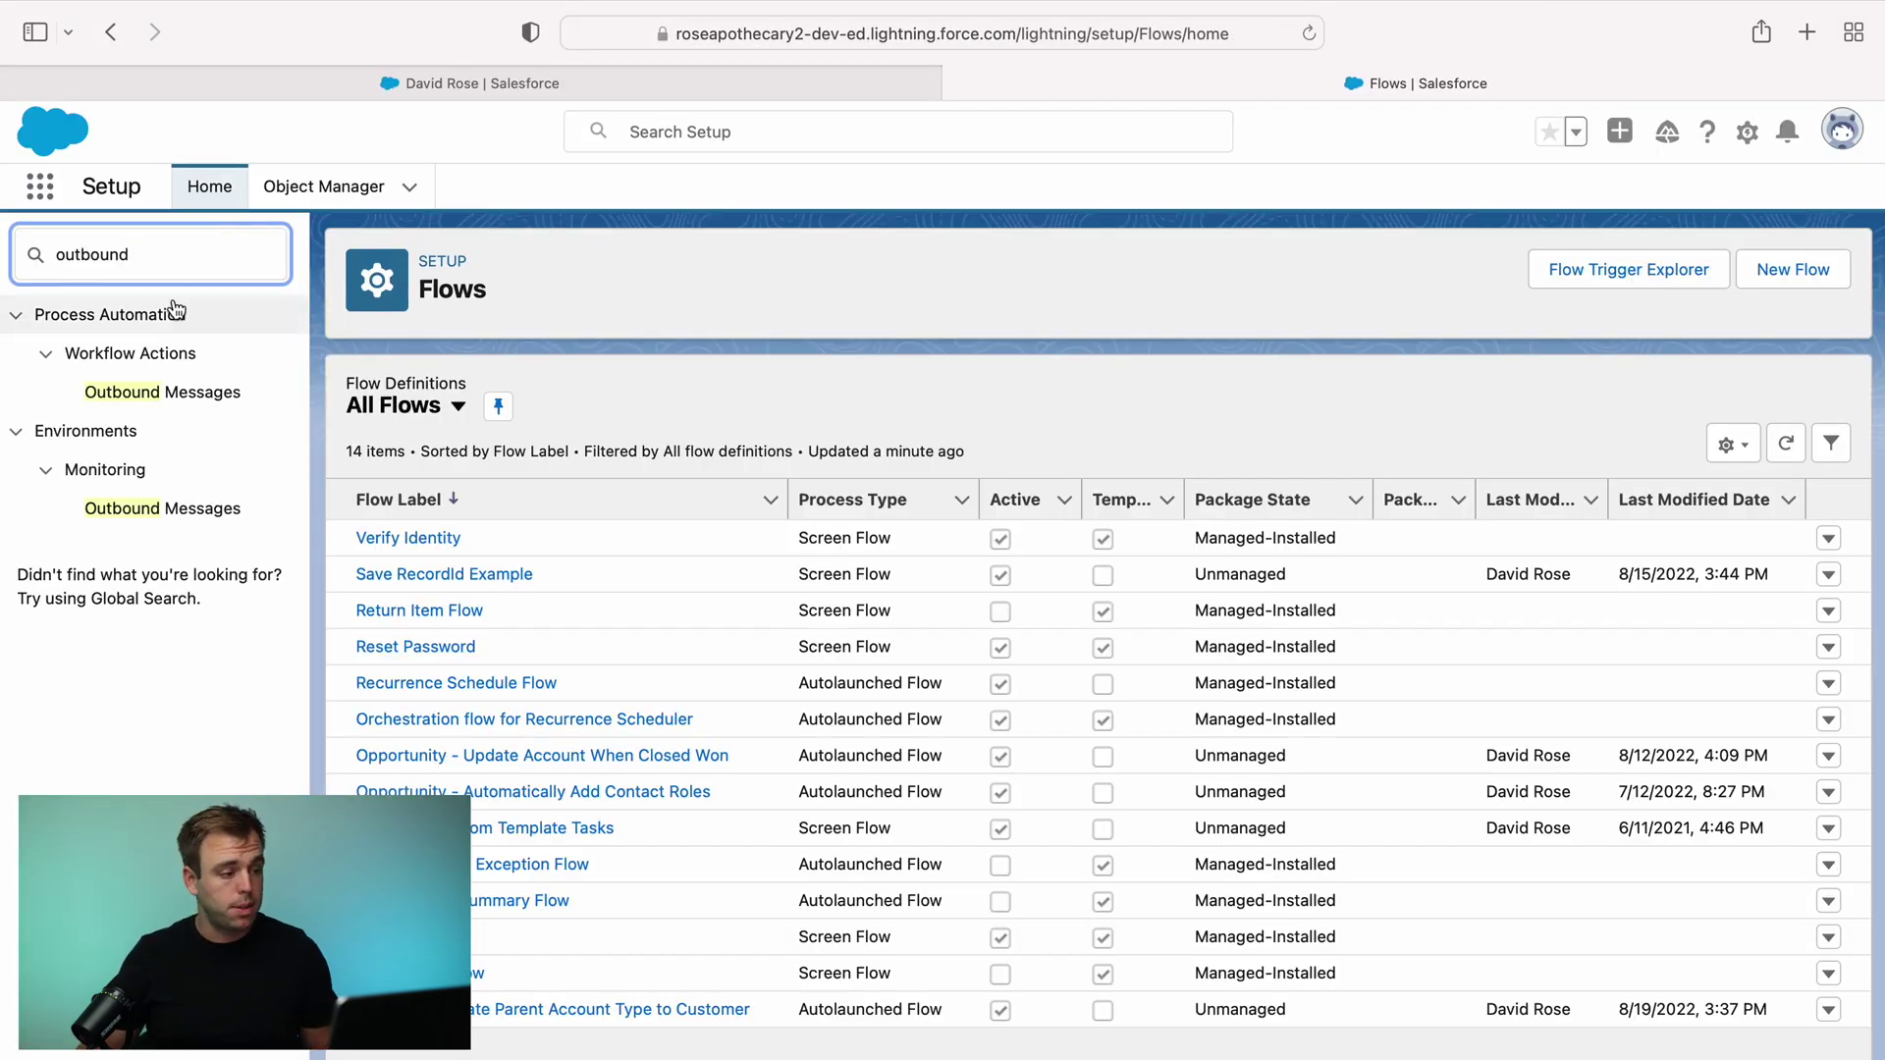
left_click(154, 403)
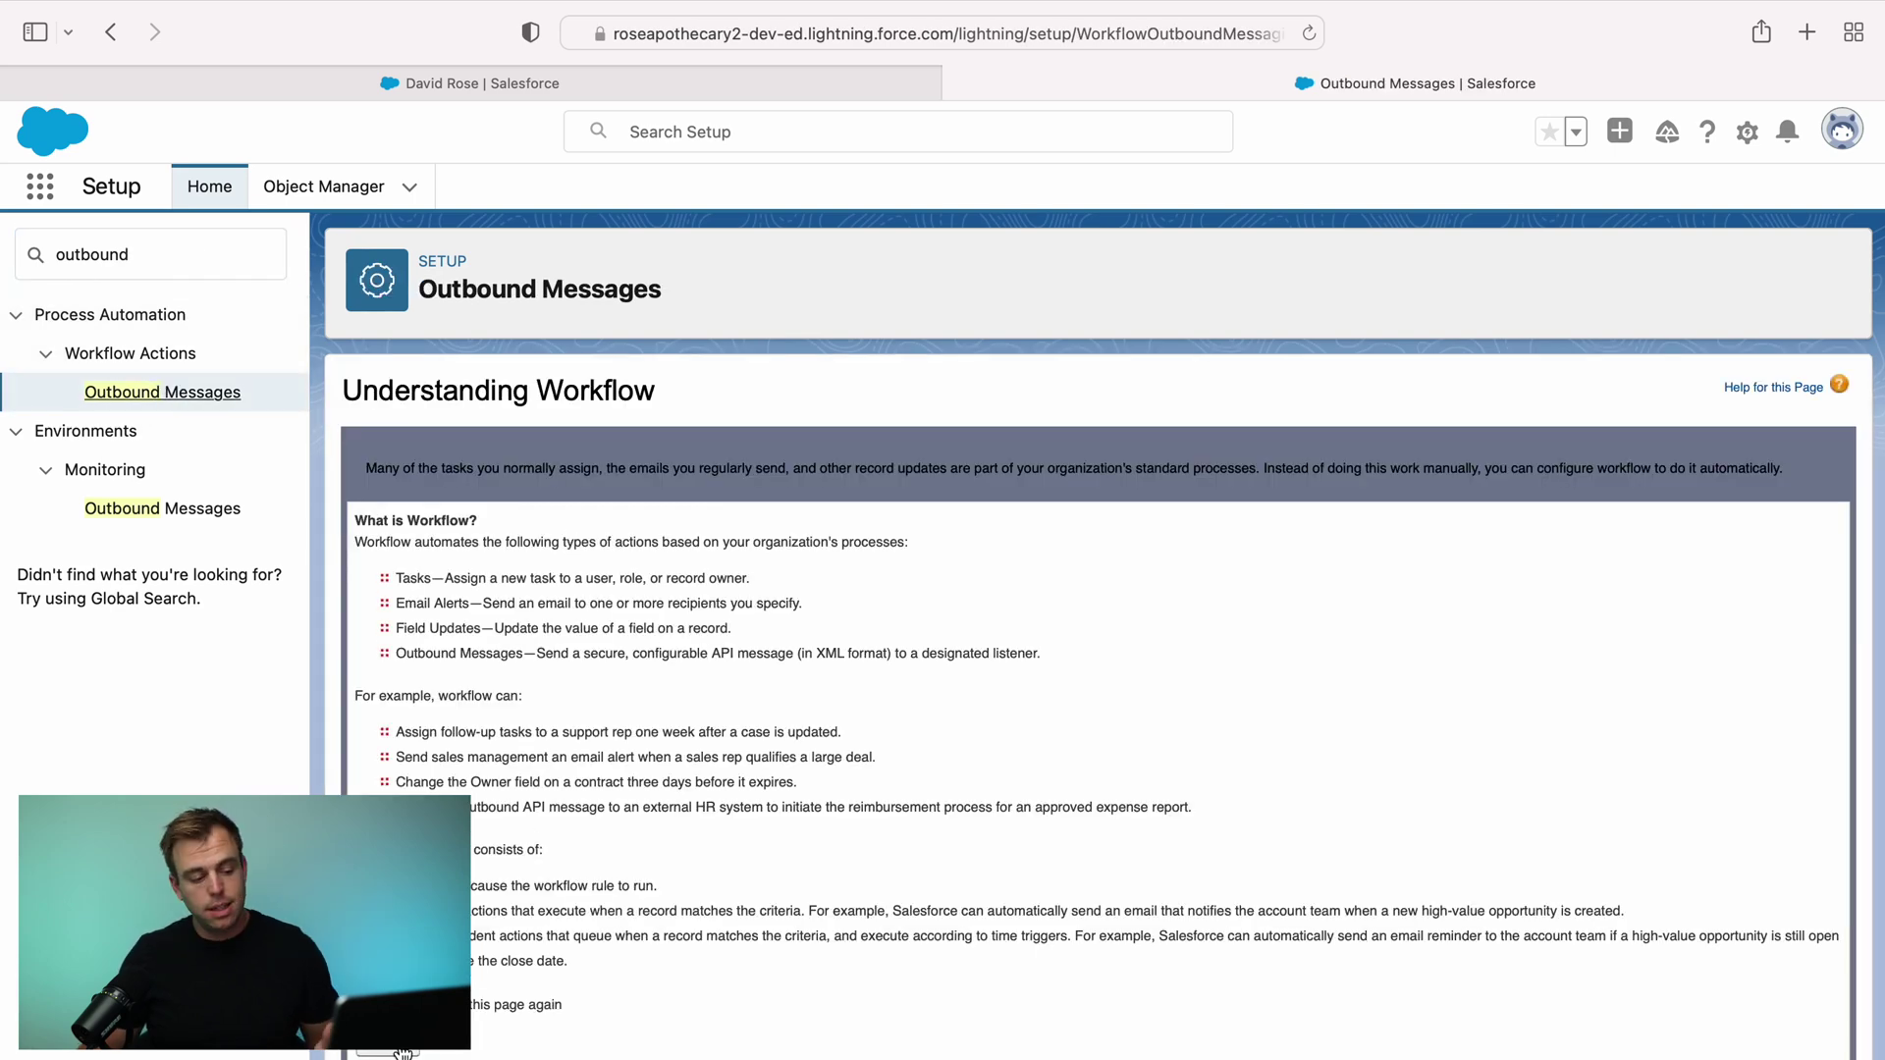
left_click(402, 1050)
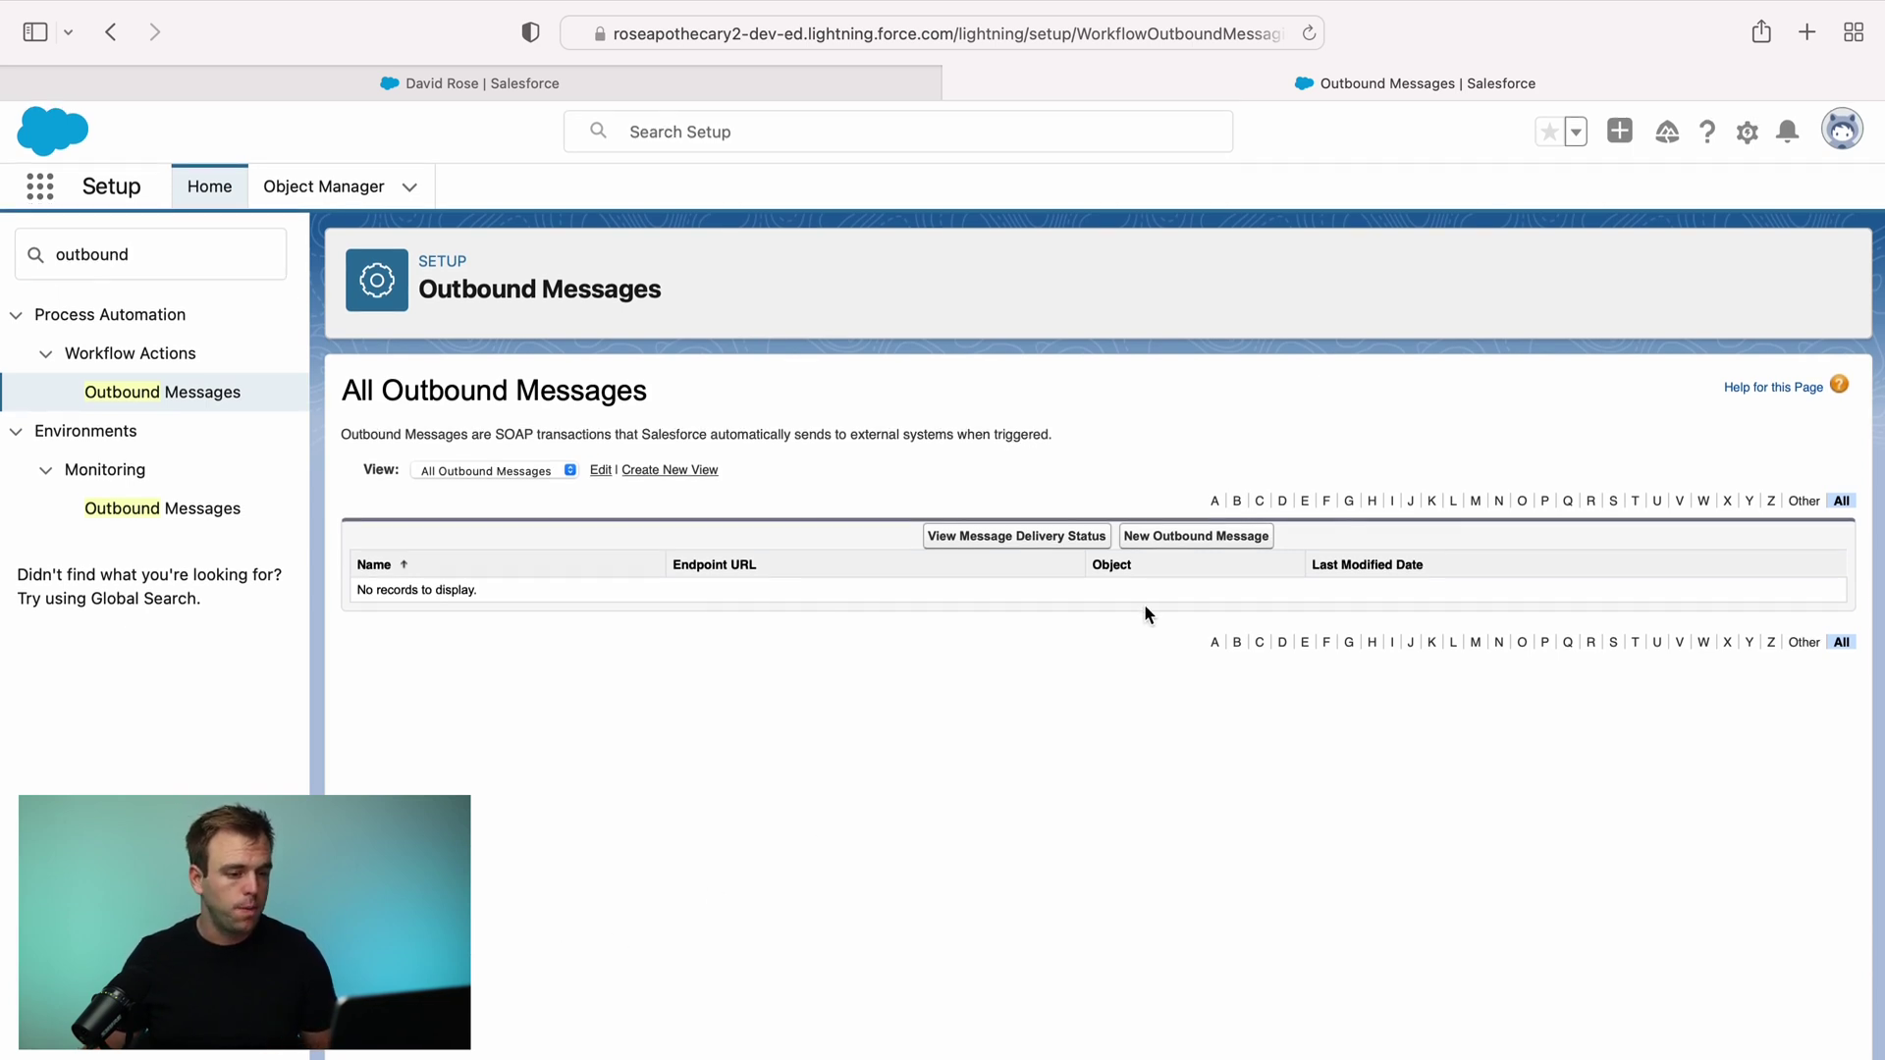
left_click(1196, 536)
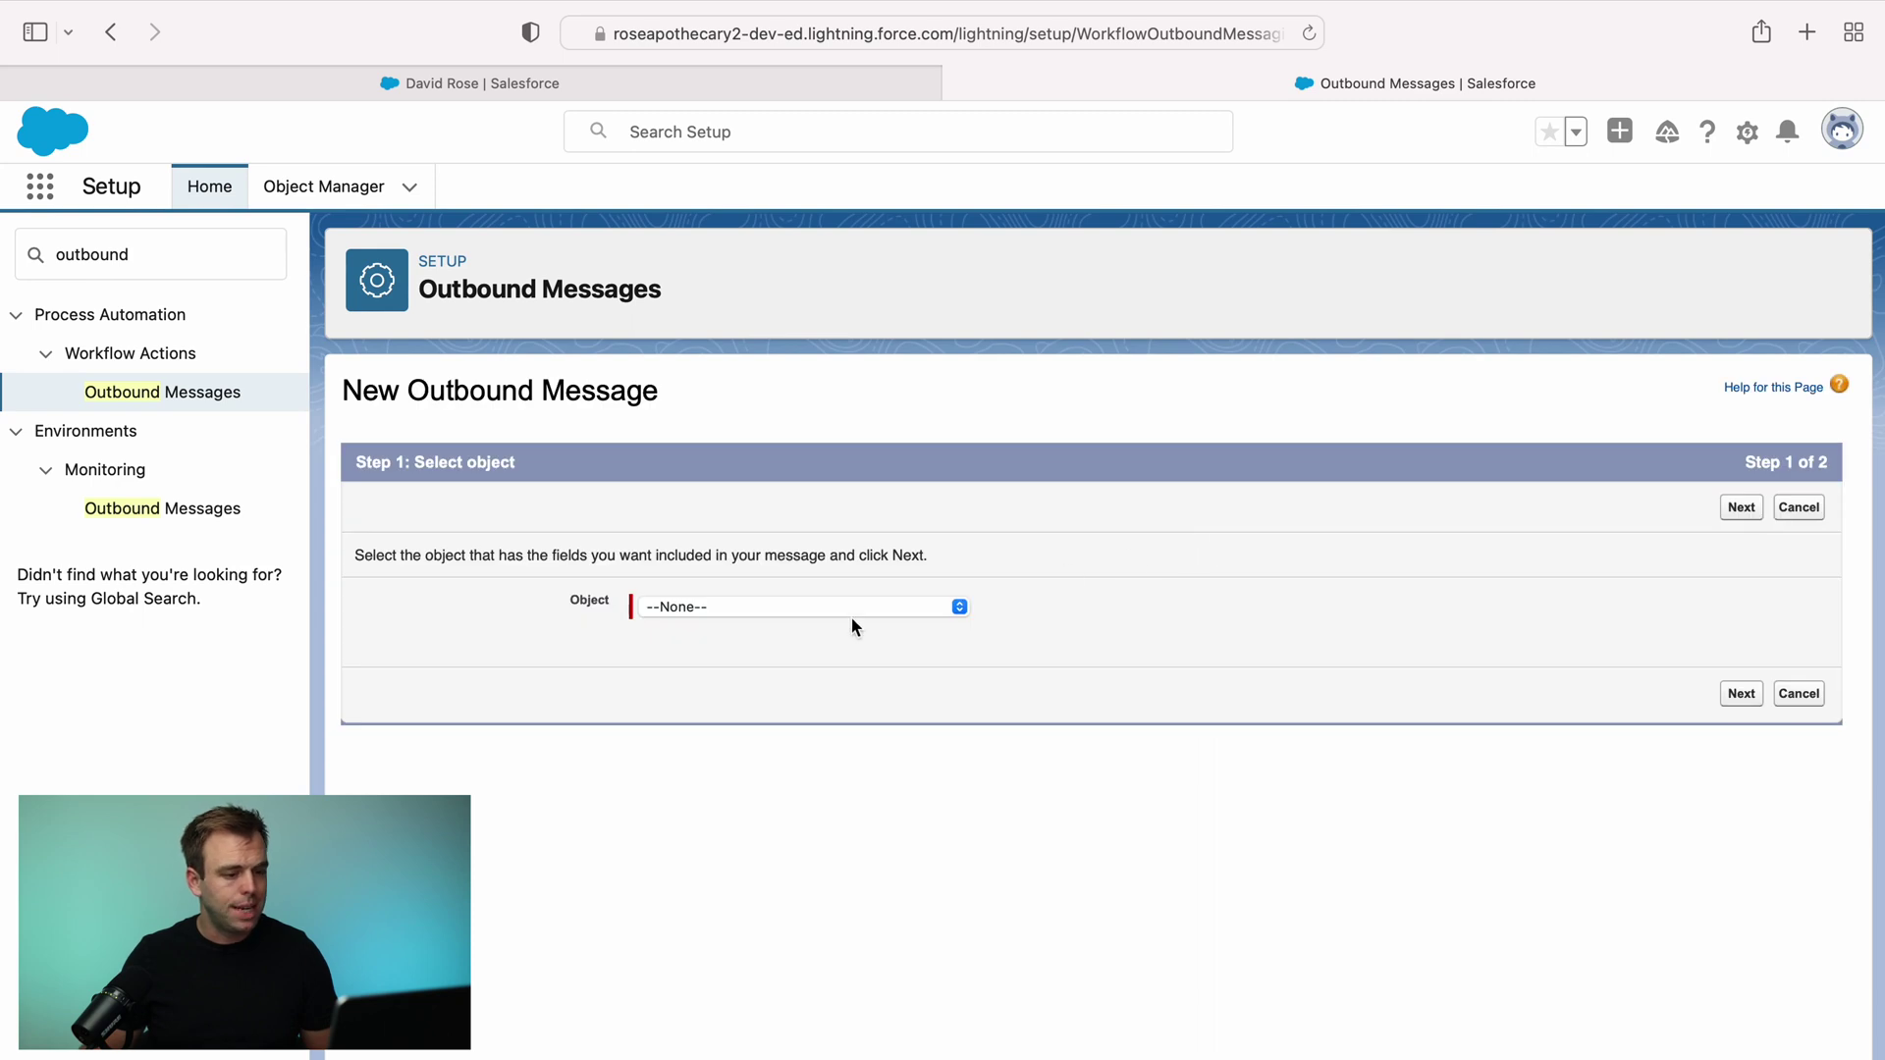
left_click(847, 613)
left_click(838, 629)
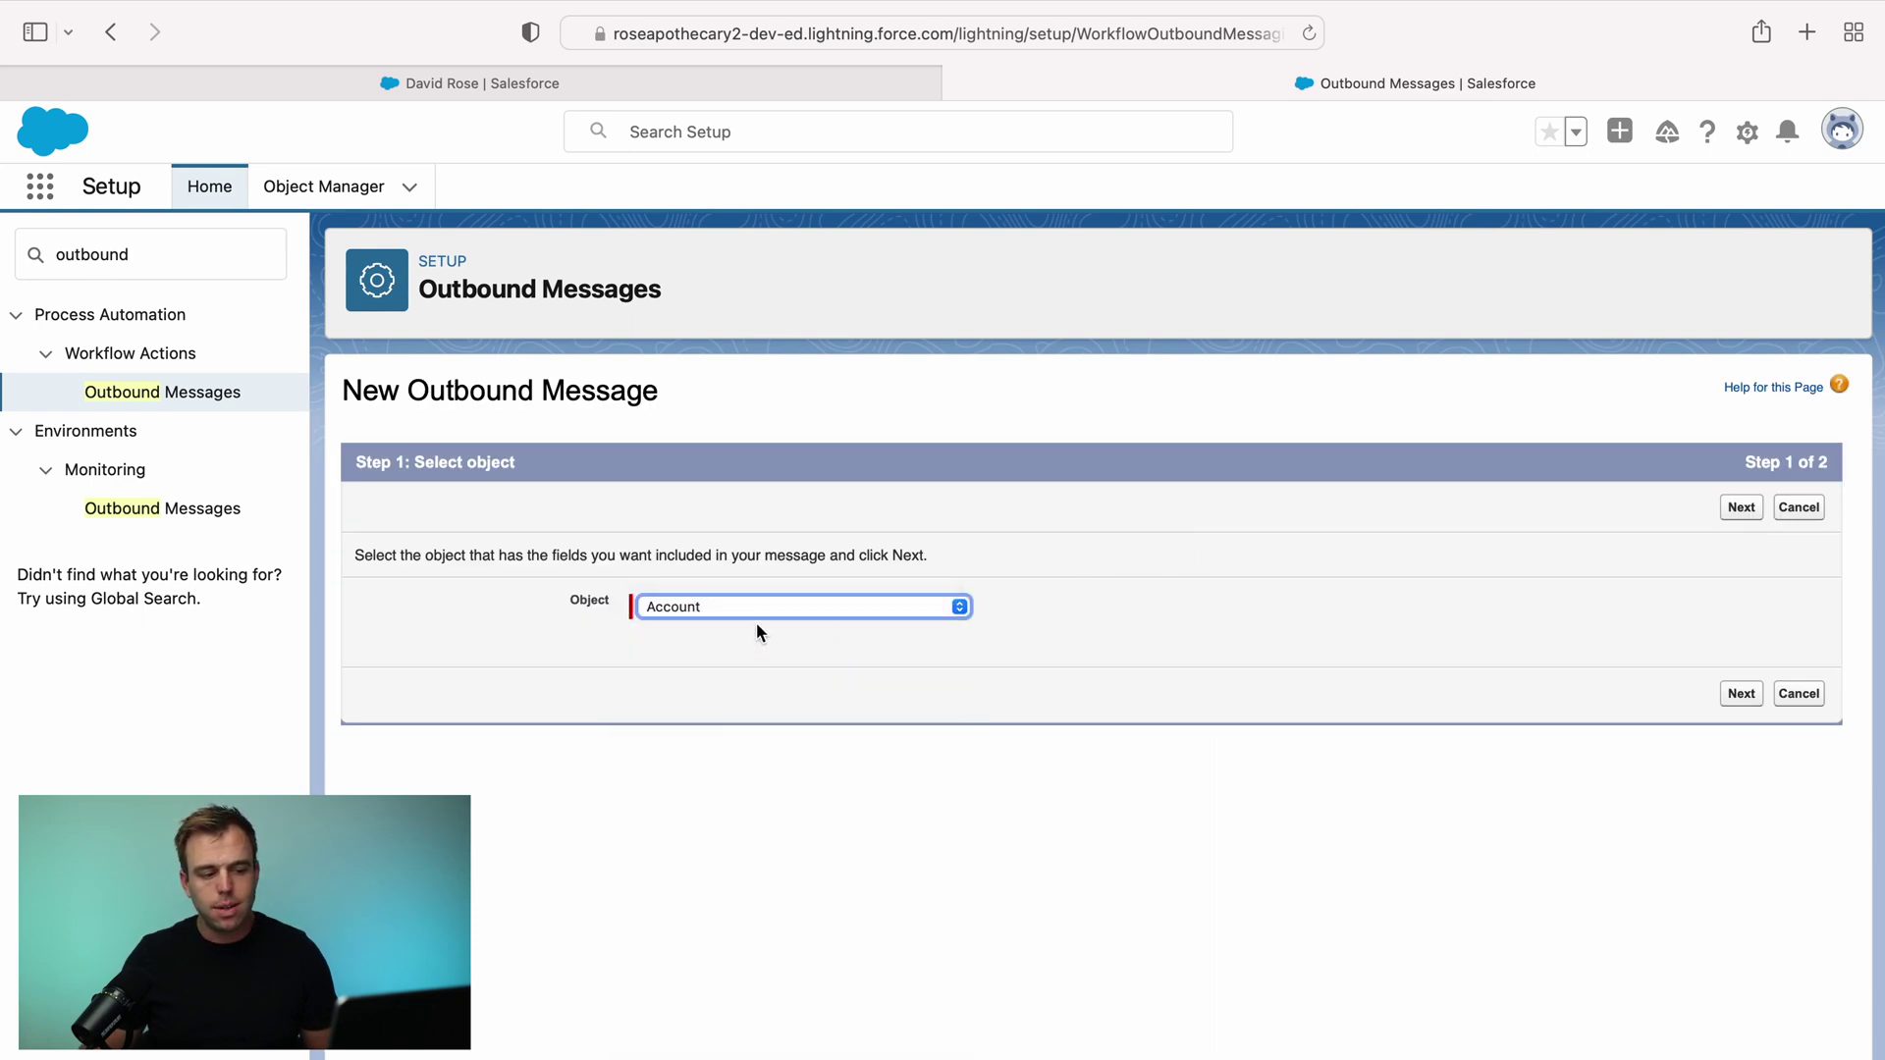
left_click(1744, 696)
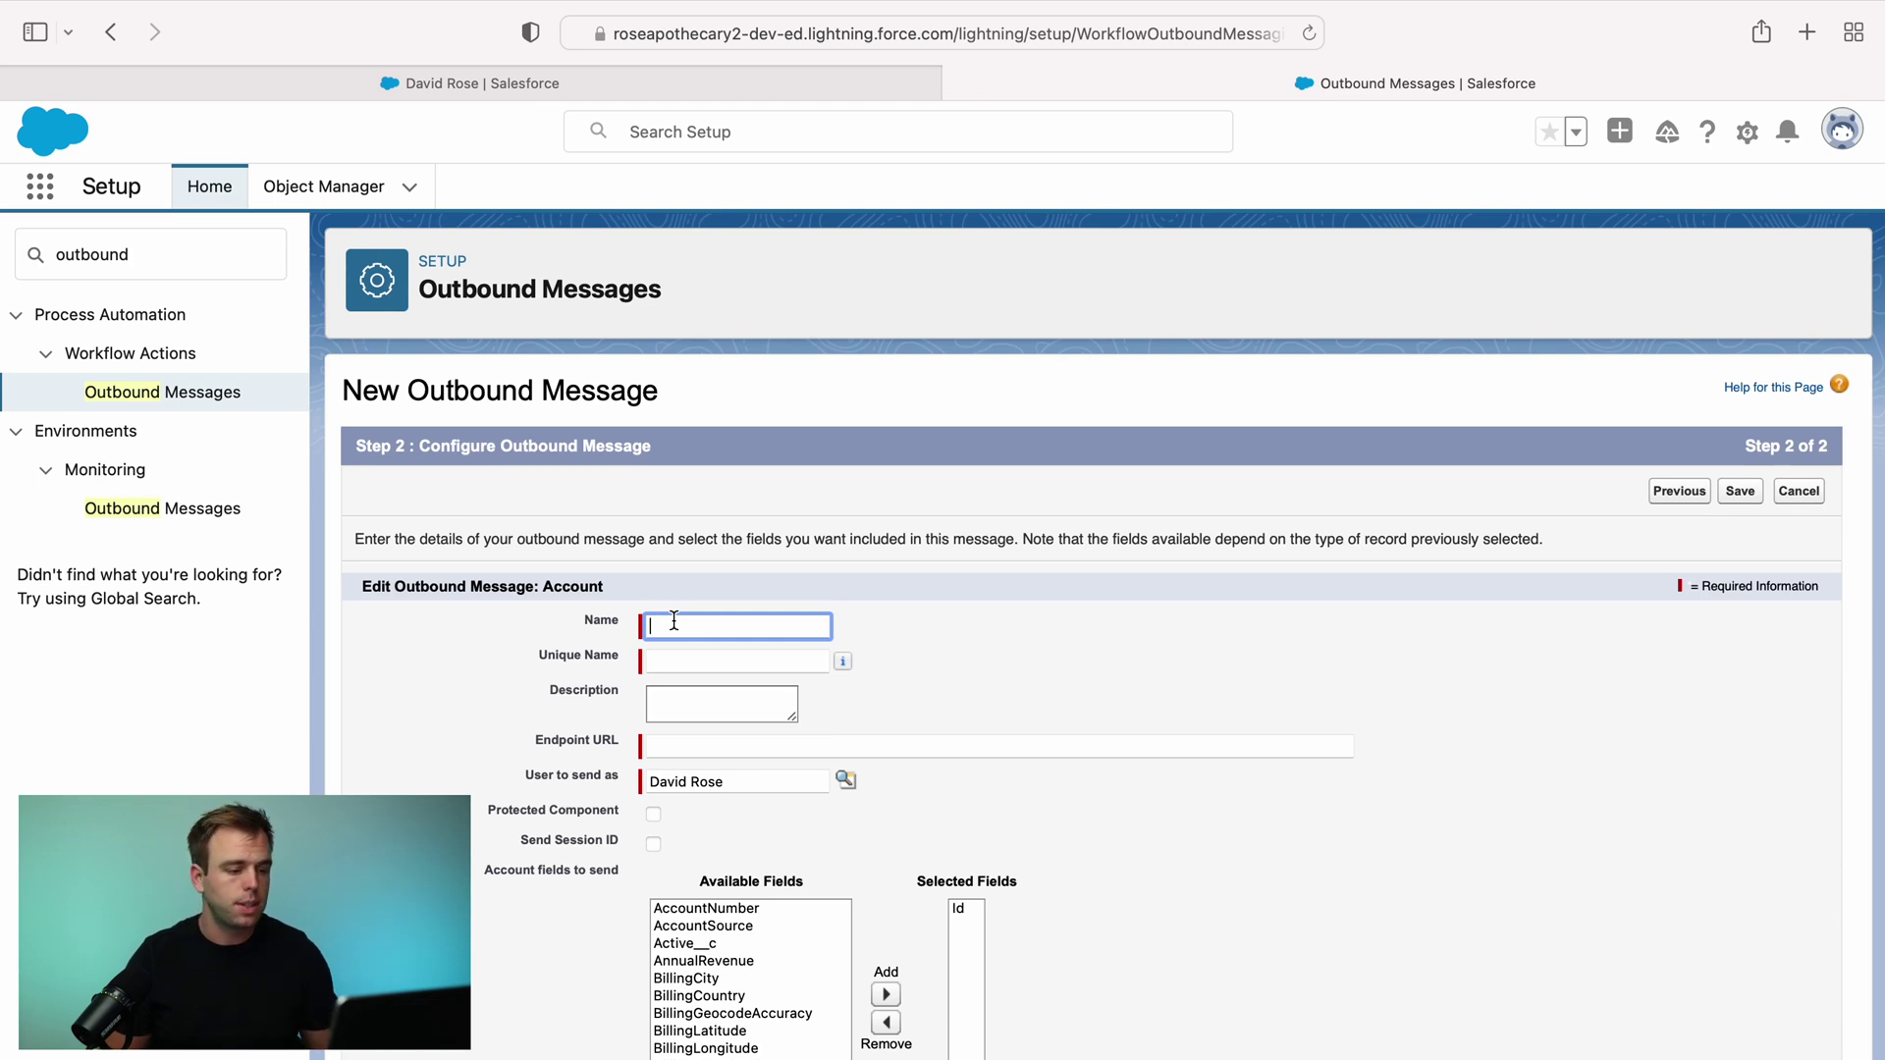
type("Send Account Data to Exte")
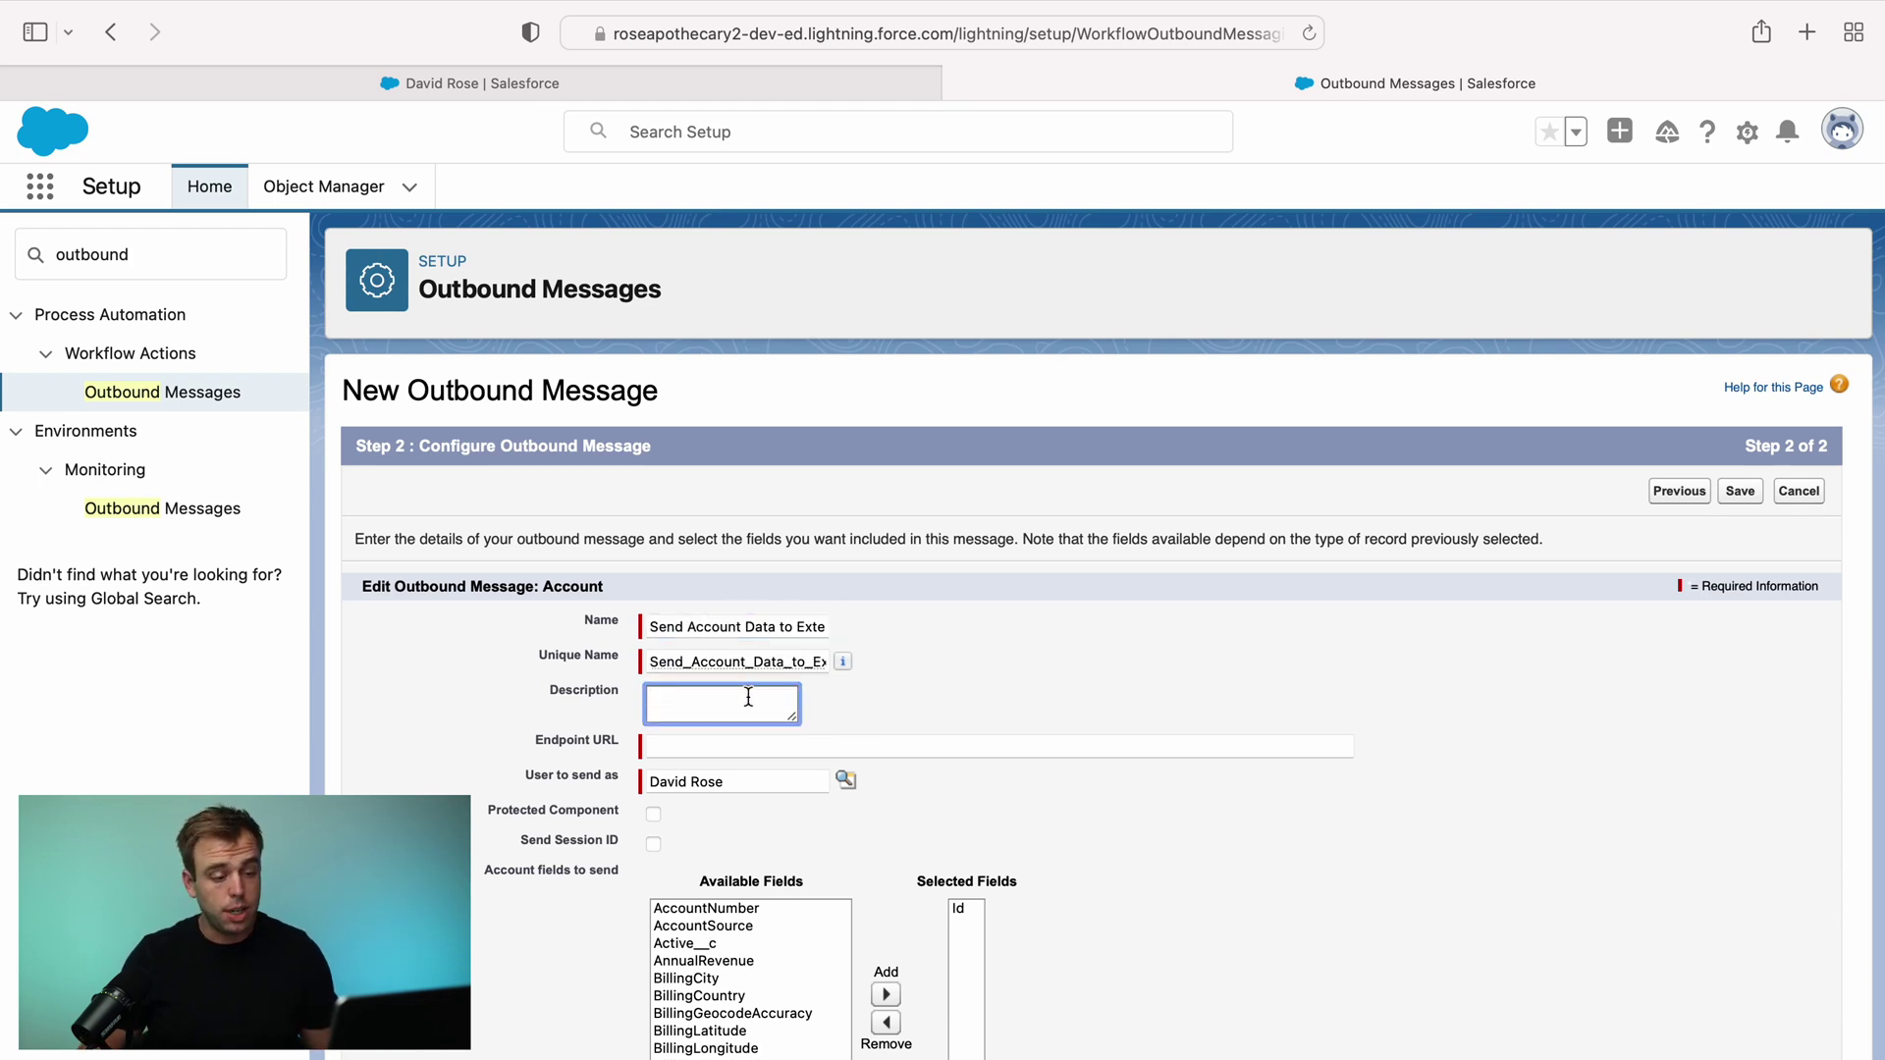
left_click(815, 741)
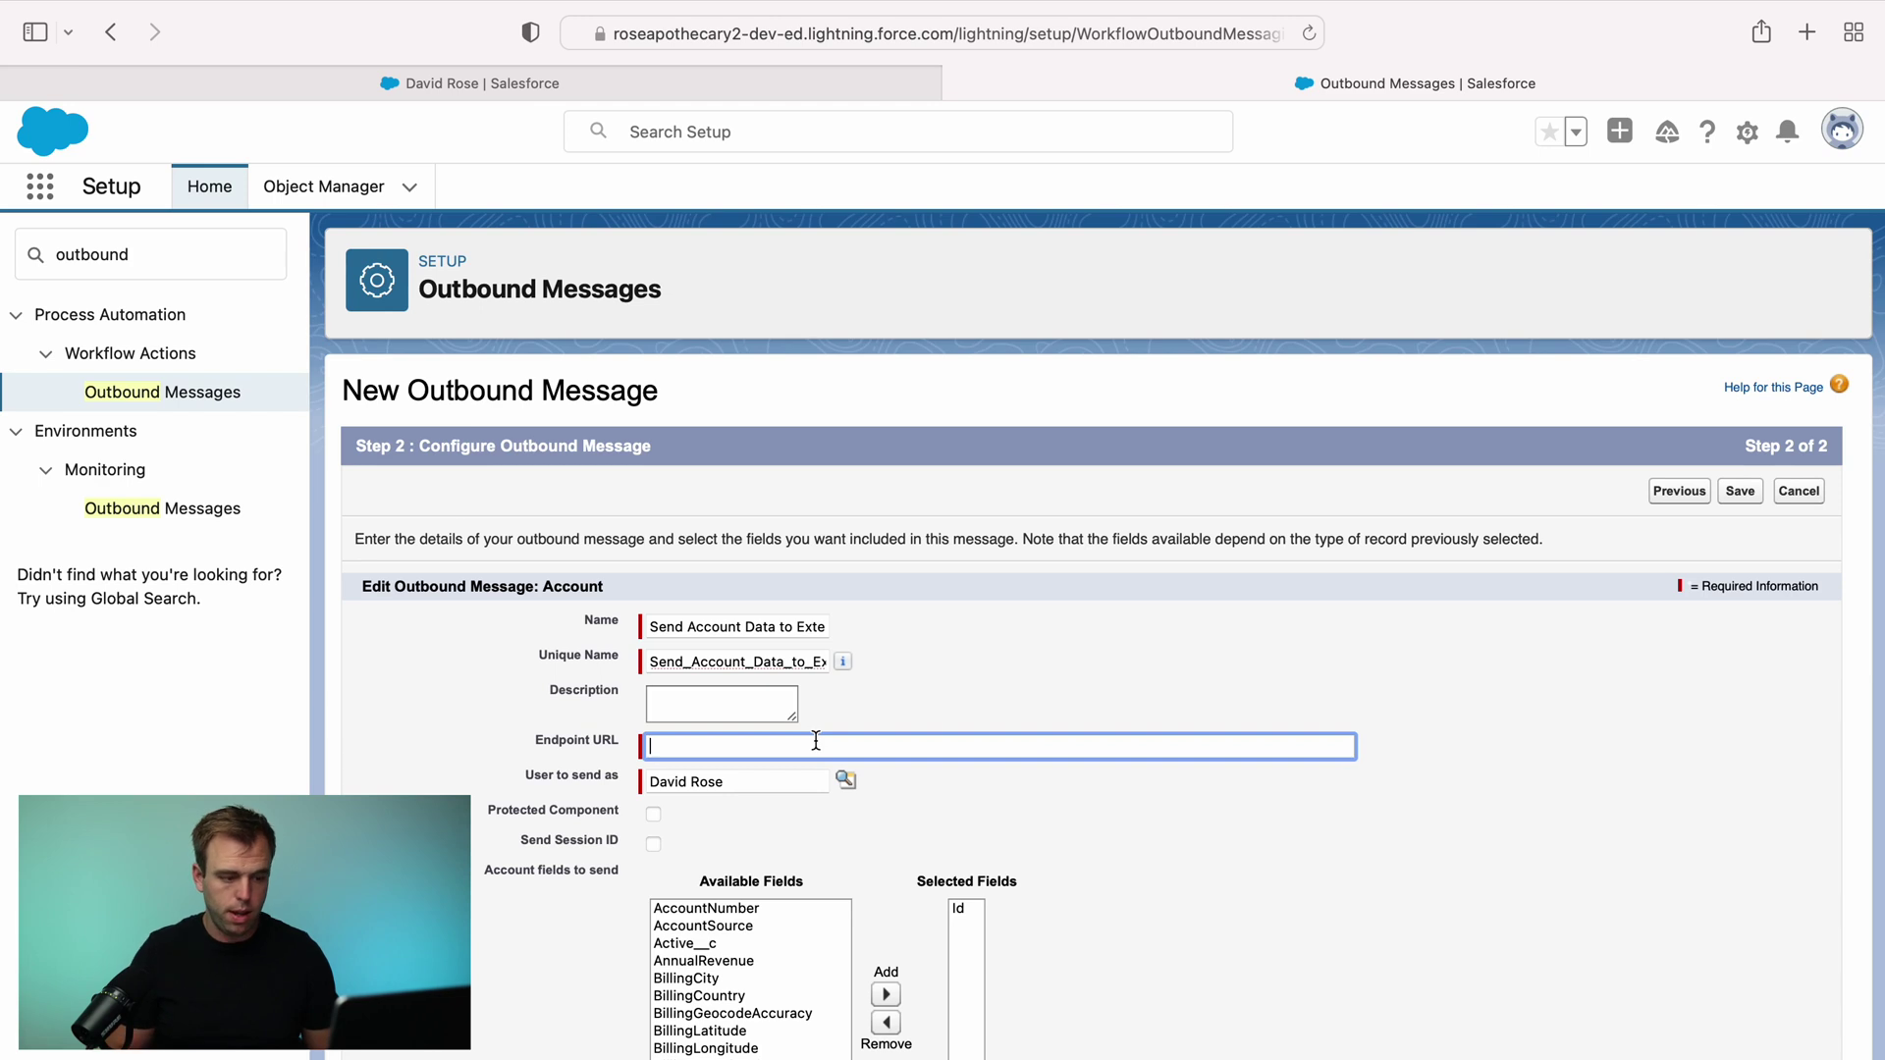
type("https://t")
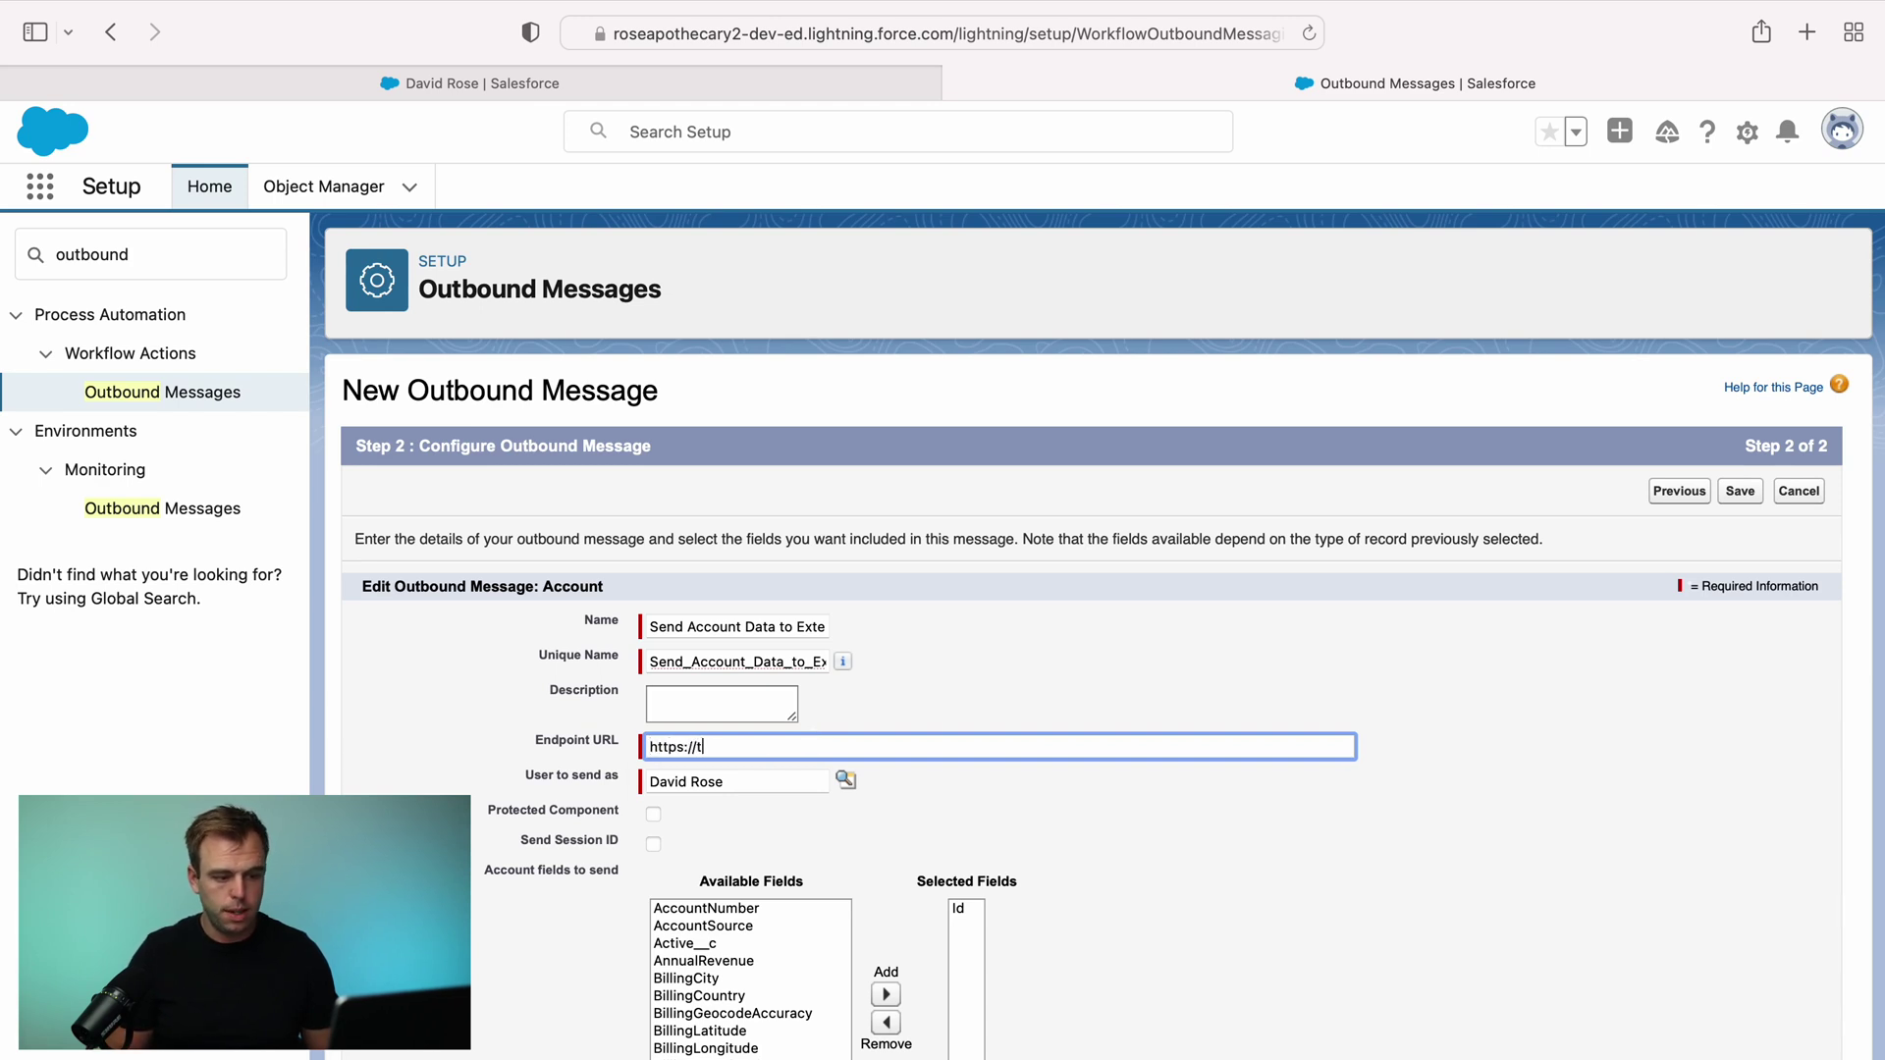
type("est.com")
left_click(982, 797)
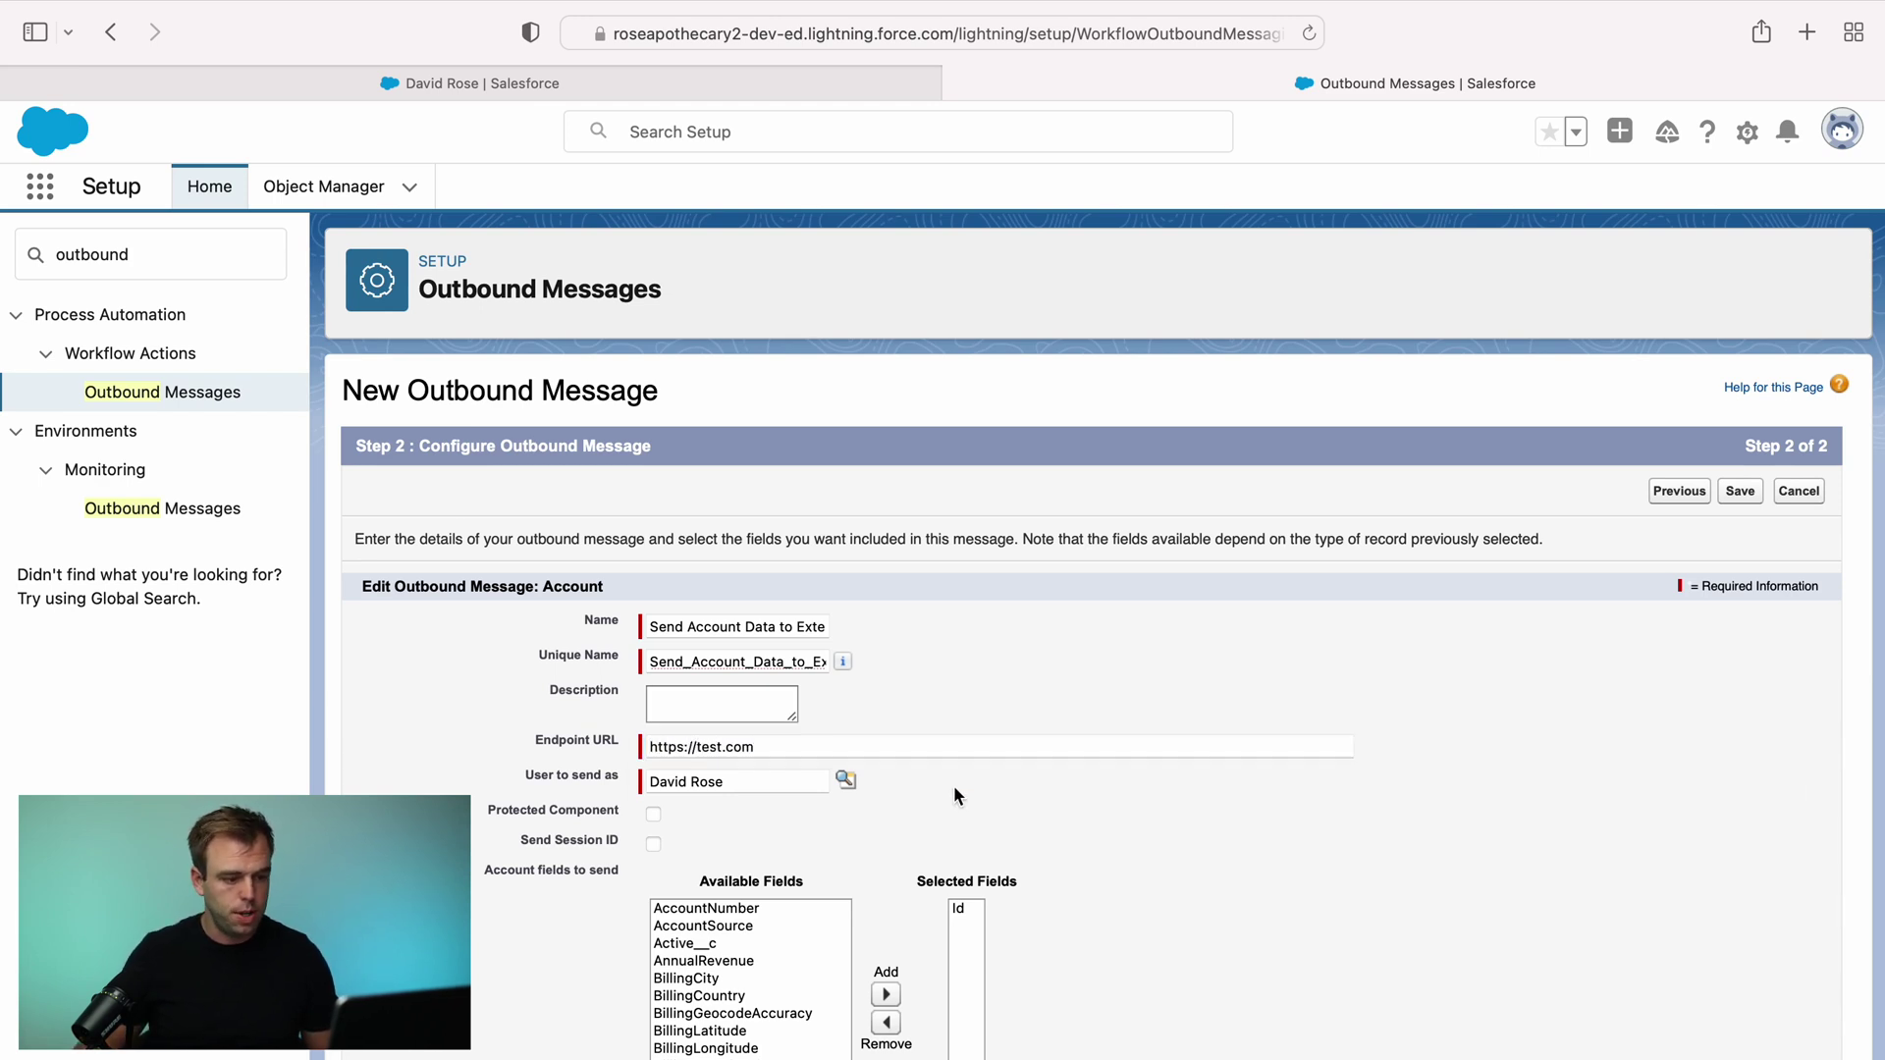
scroll(960, 792, "down", 1)
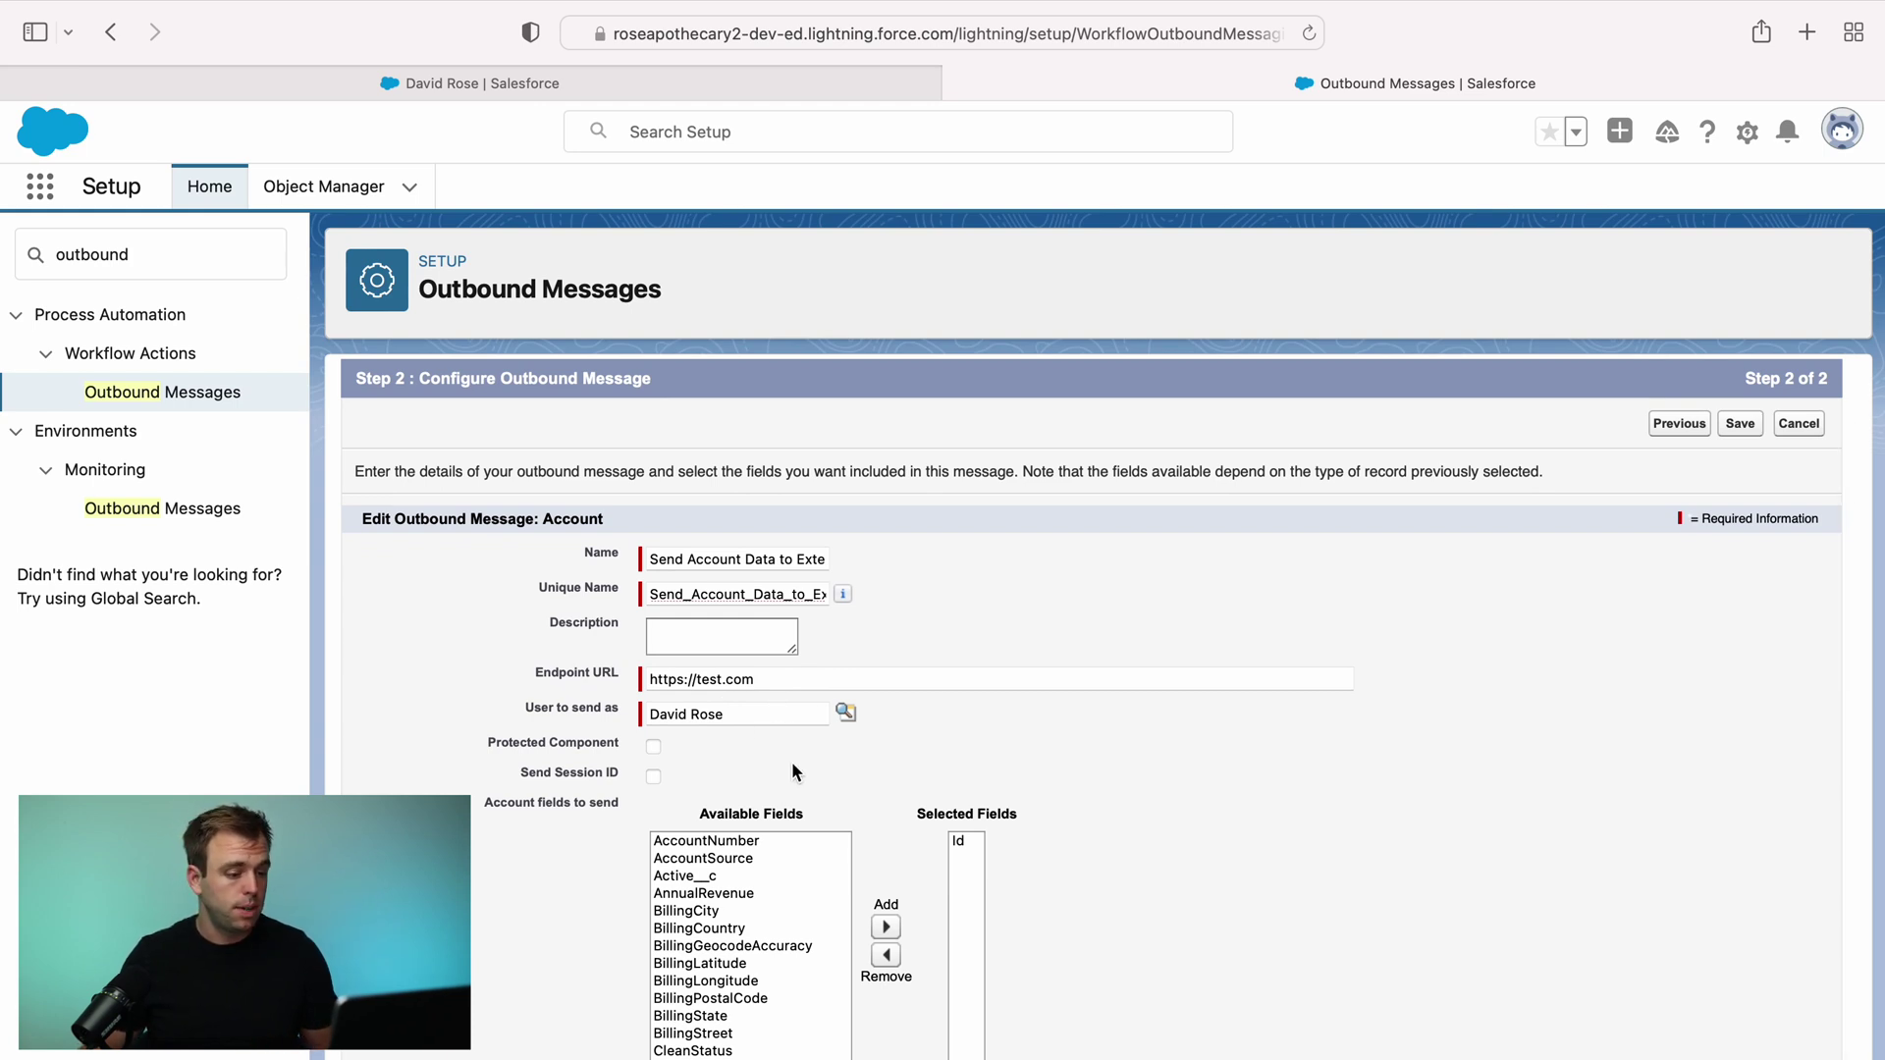
- Add Name and NumberOfEmployees to the fields to send, and save the outbound message
left_click(797, 894)
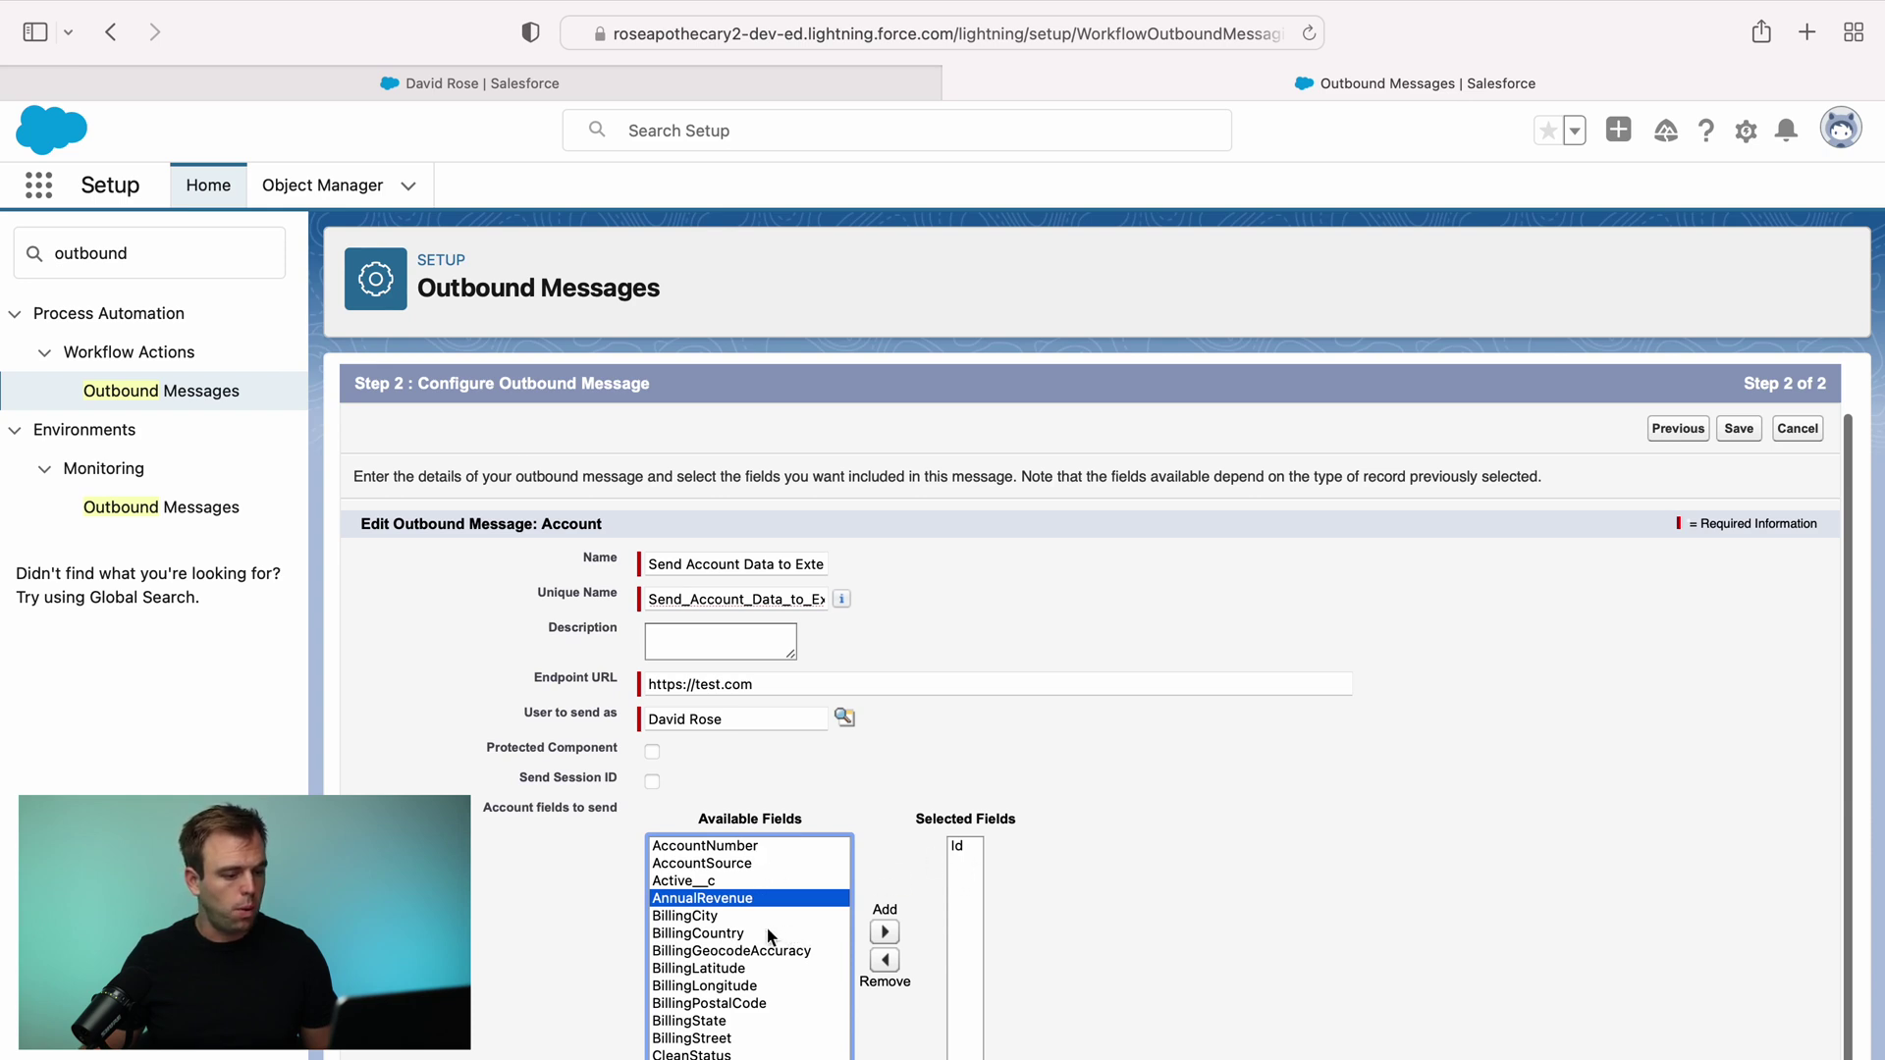
scroll(762, 932, "down", 10)
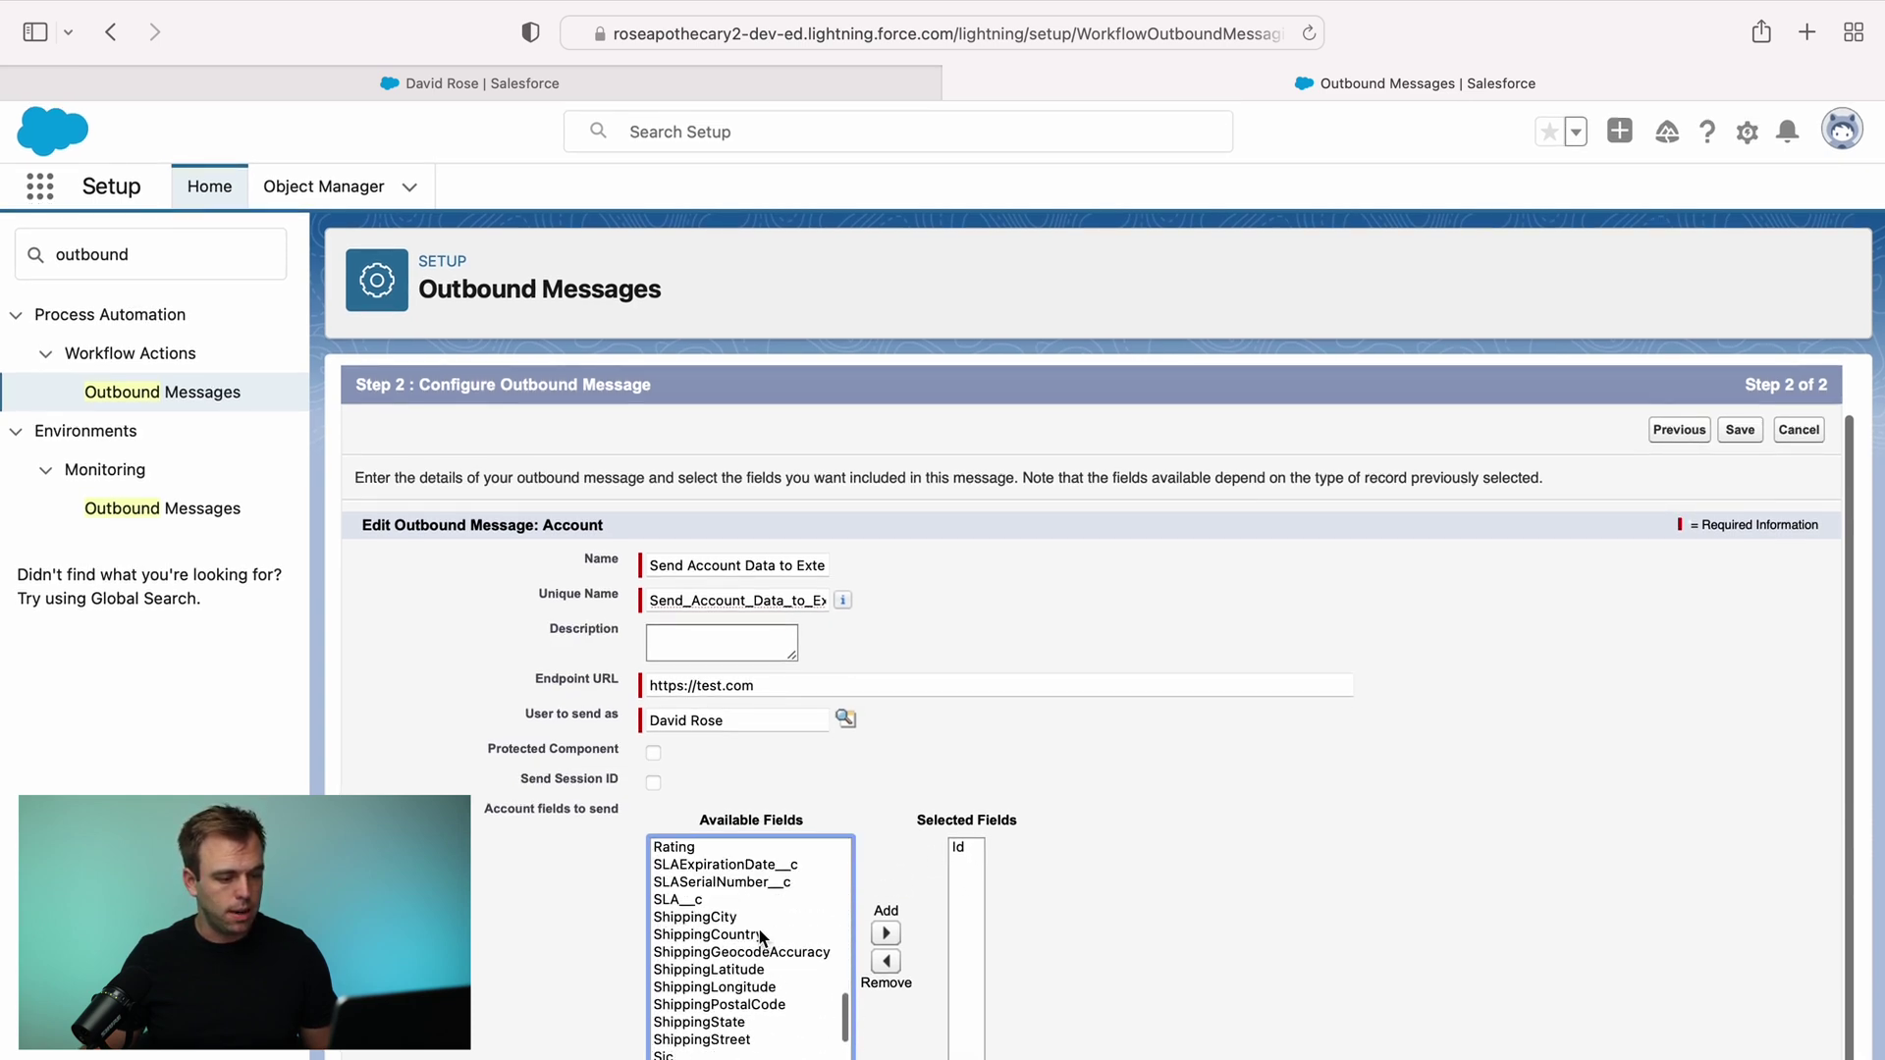
scroll(762, 936, "up", 3)
scroll(761, 918, "up", 1)
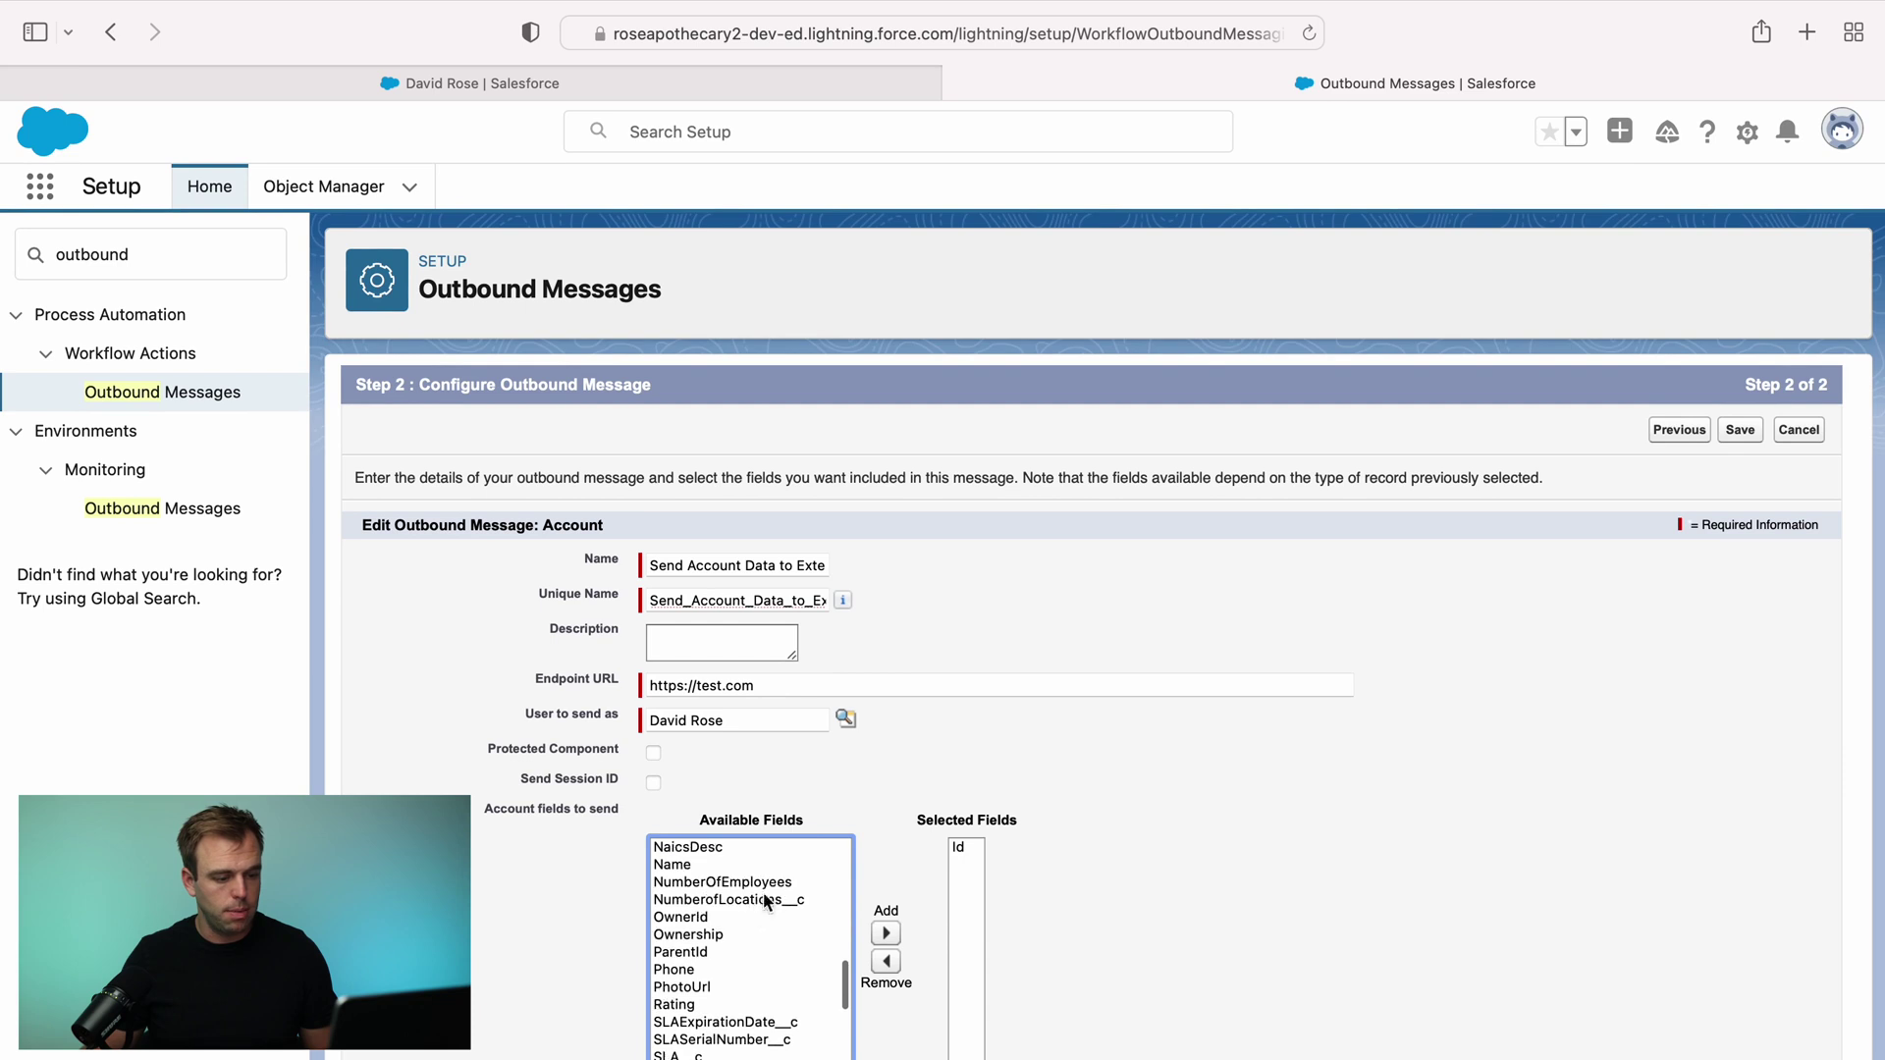
left_click(770, 866)
left_click(885, 933)
left_click(768, 866)
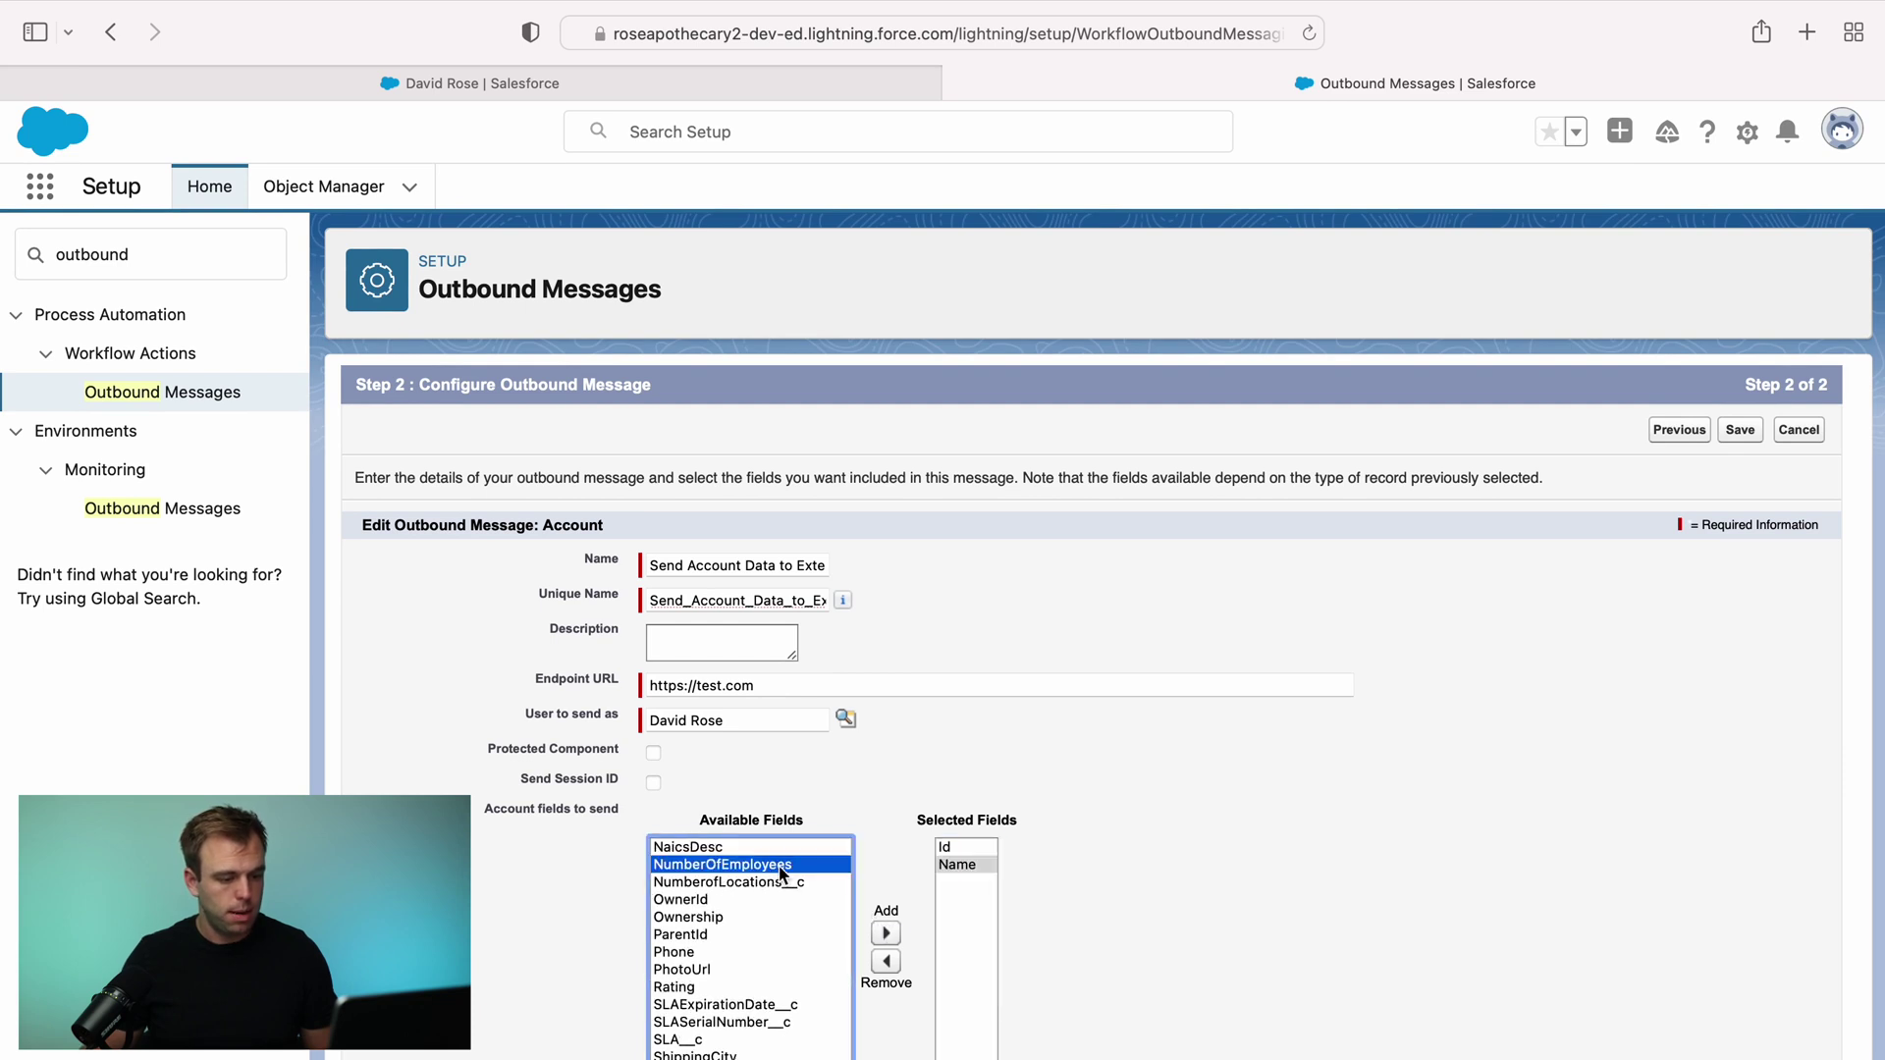
left_click(885, 933)
scroll(1740, 432, "down", 1)
left_click(1740, 426)
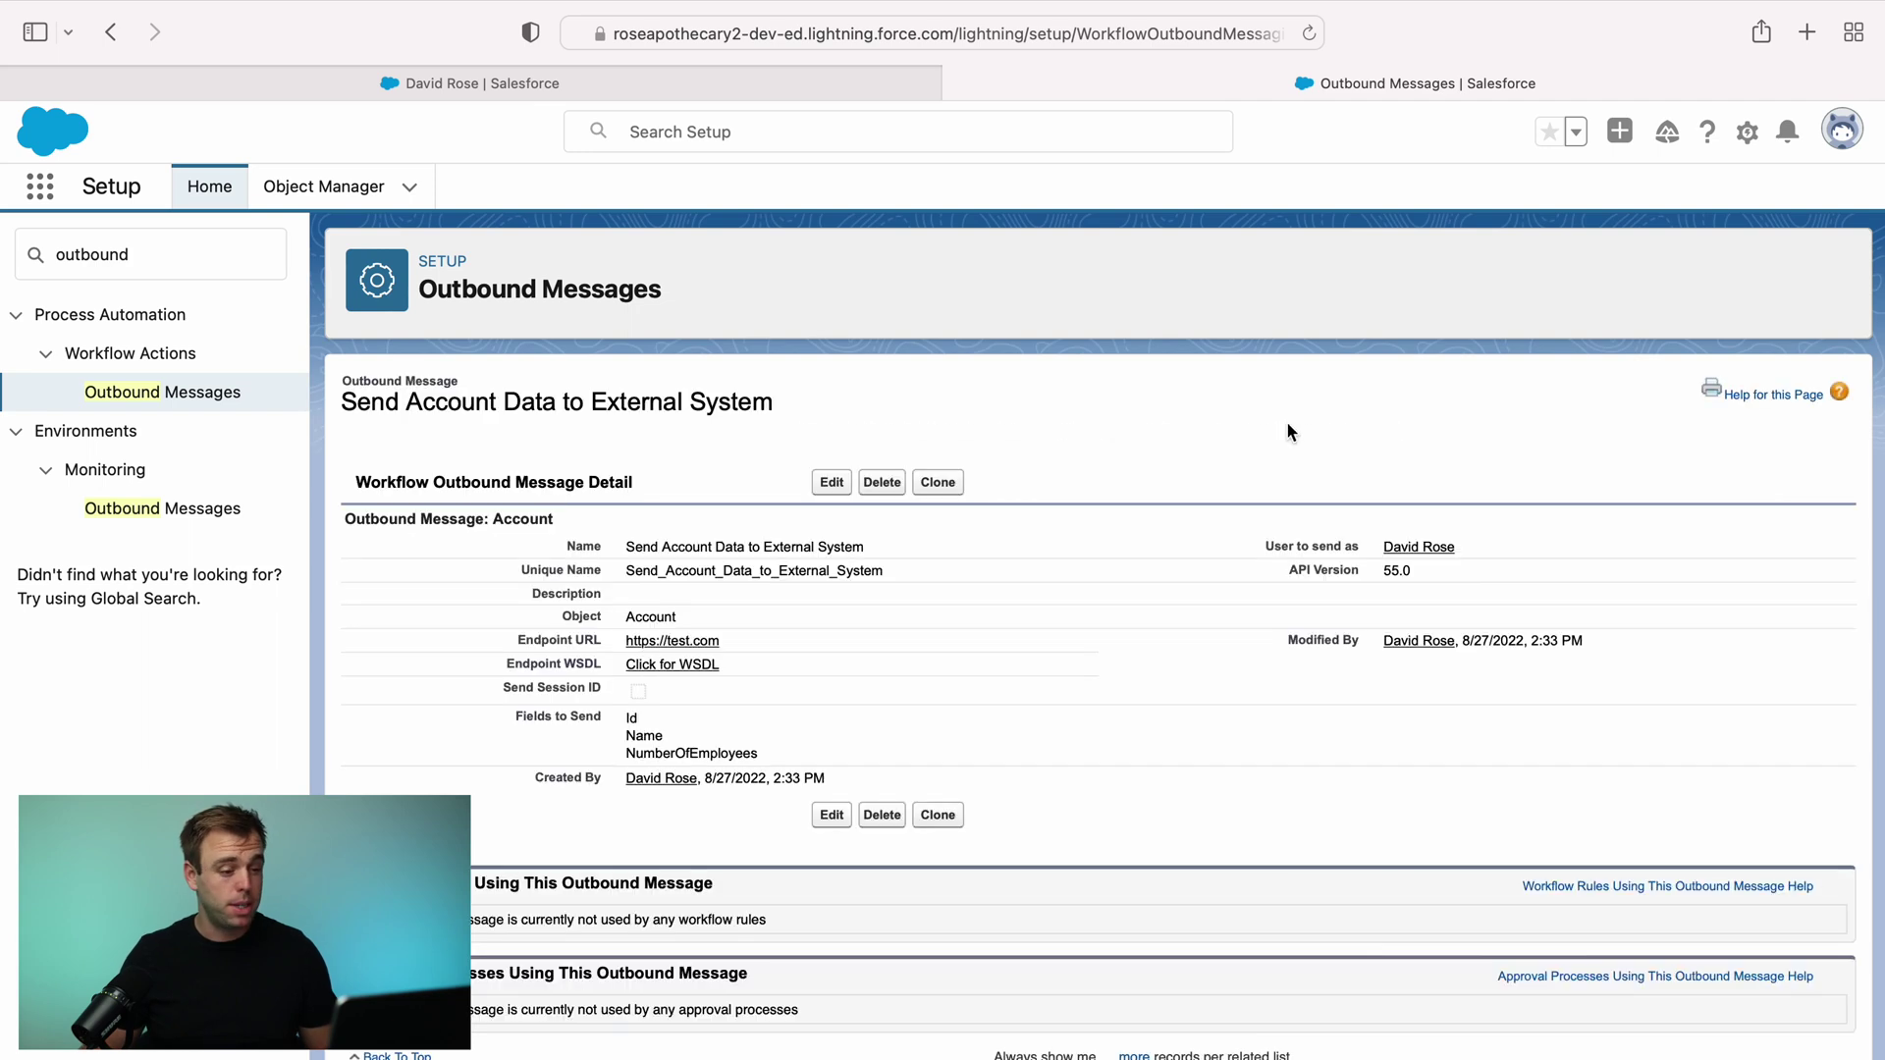
- Search Setup for 'flow', open Flows, and create a new Record-Triggered Flow
left_click(88, 254)
double_click(88, 254)
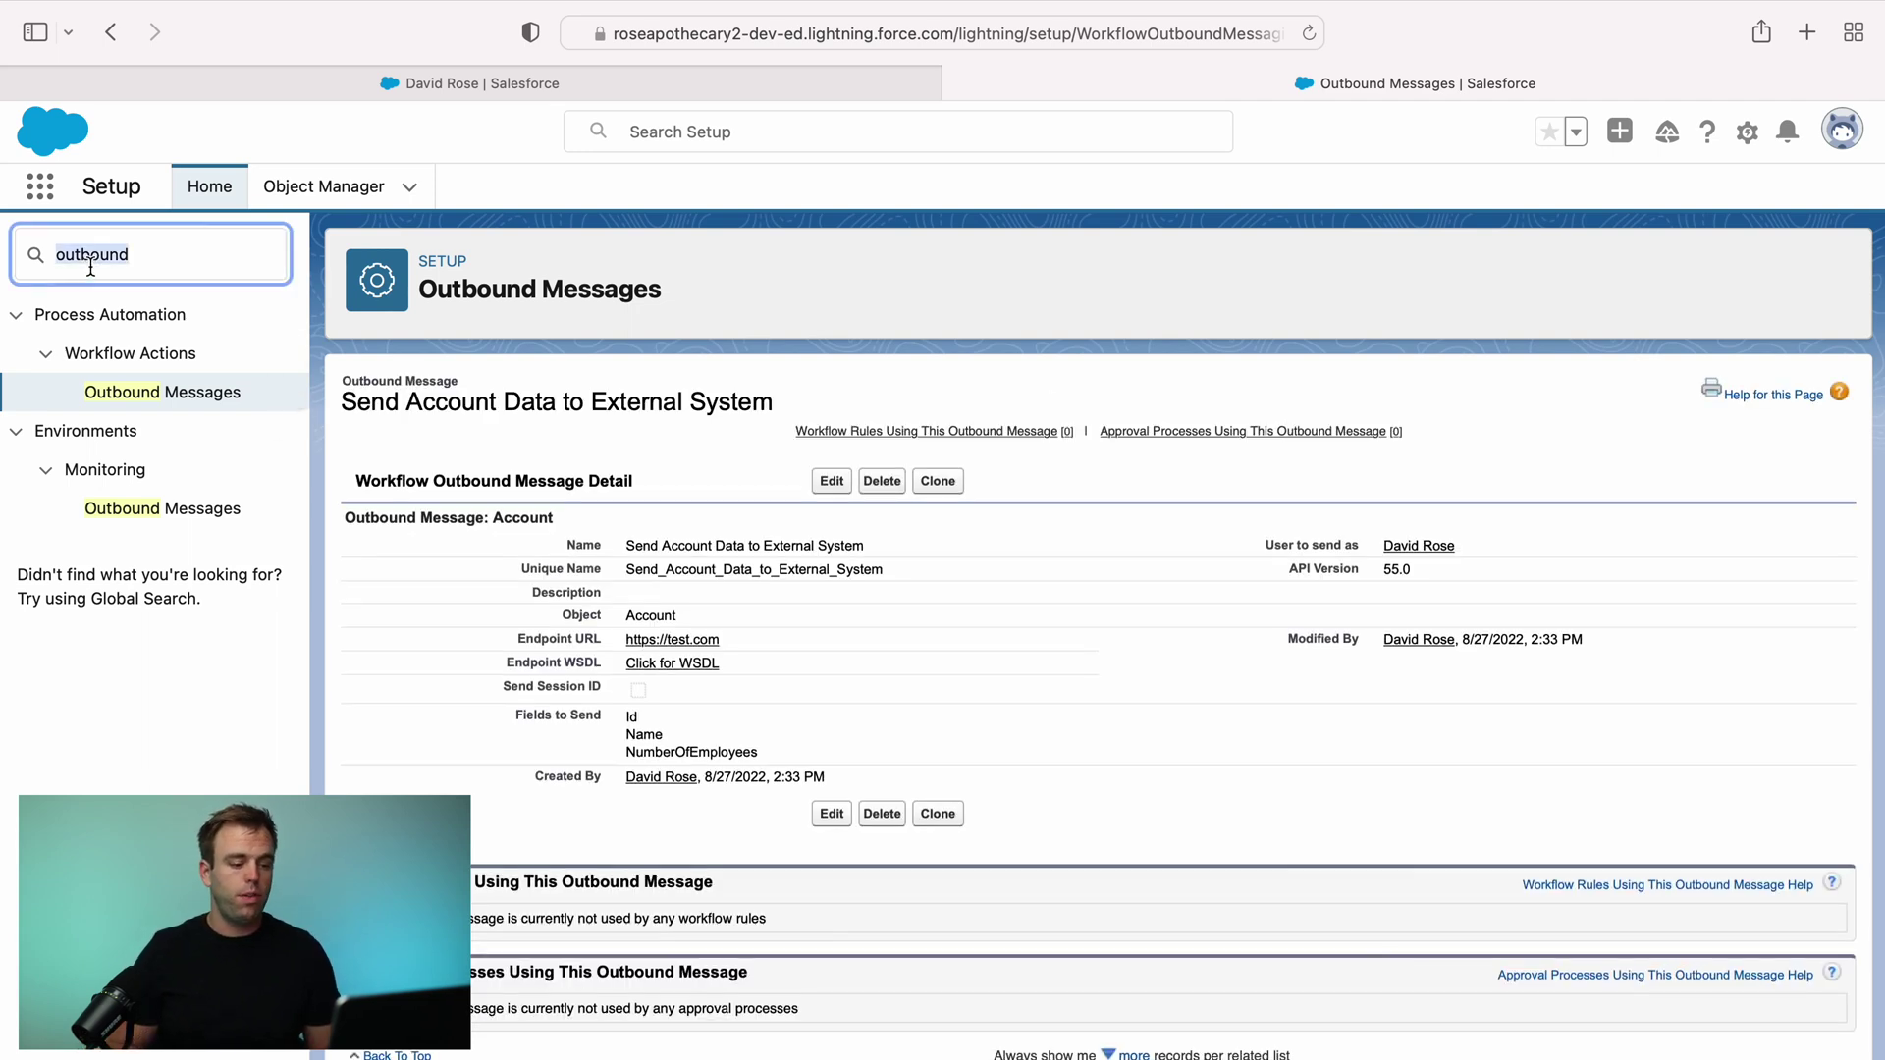
type("flow")
left_click(104, 510)
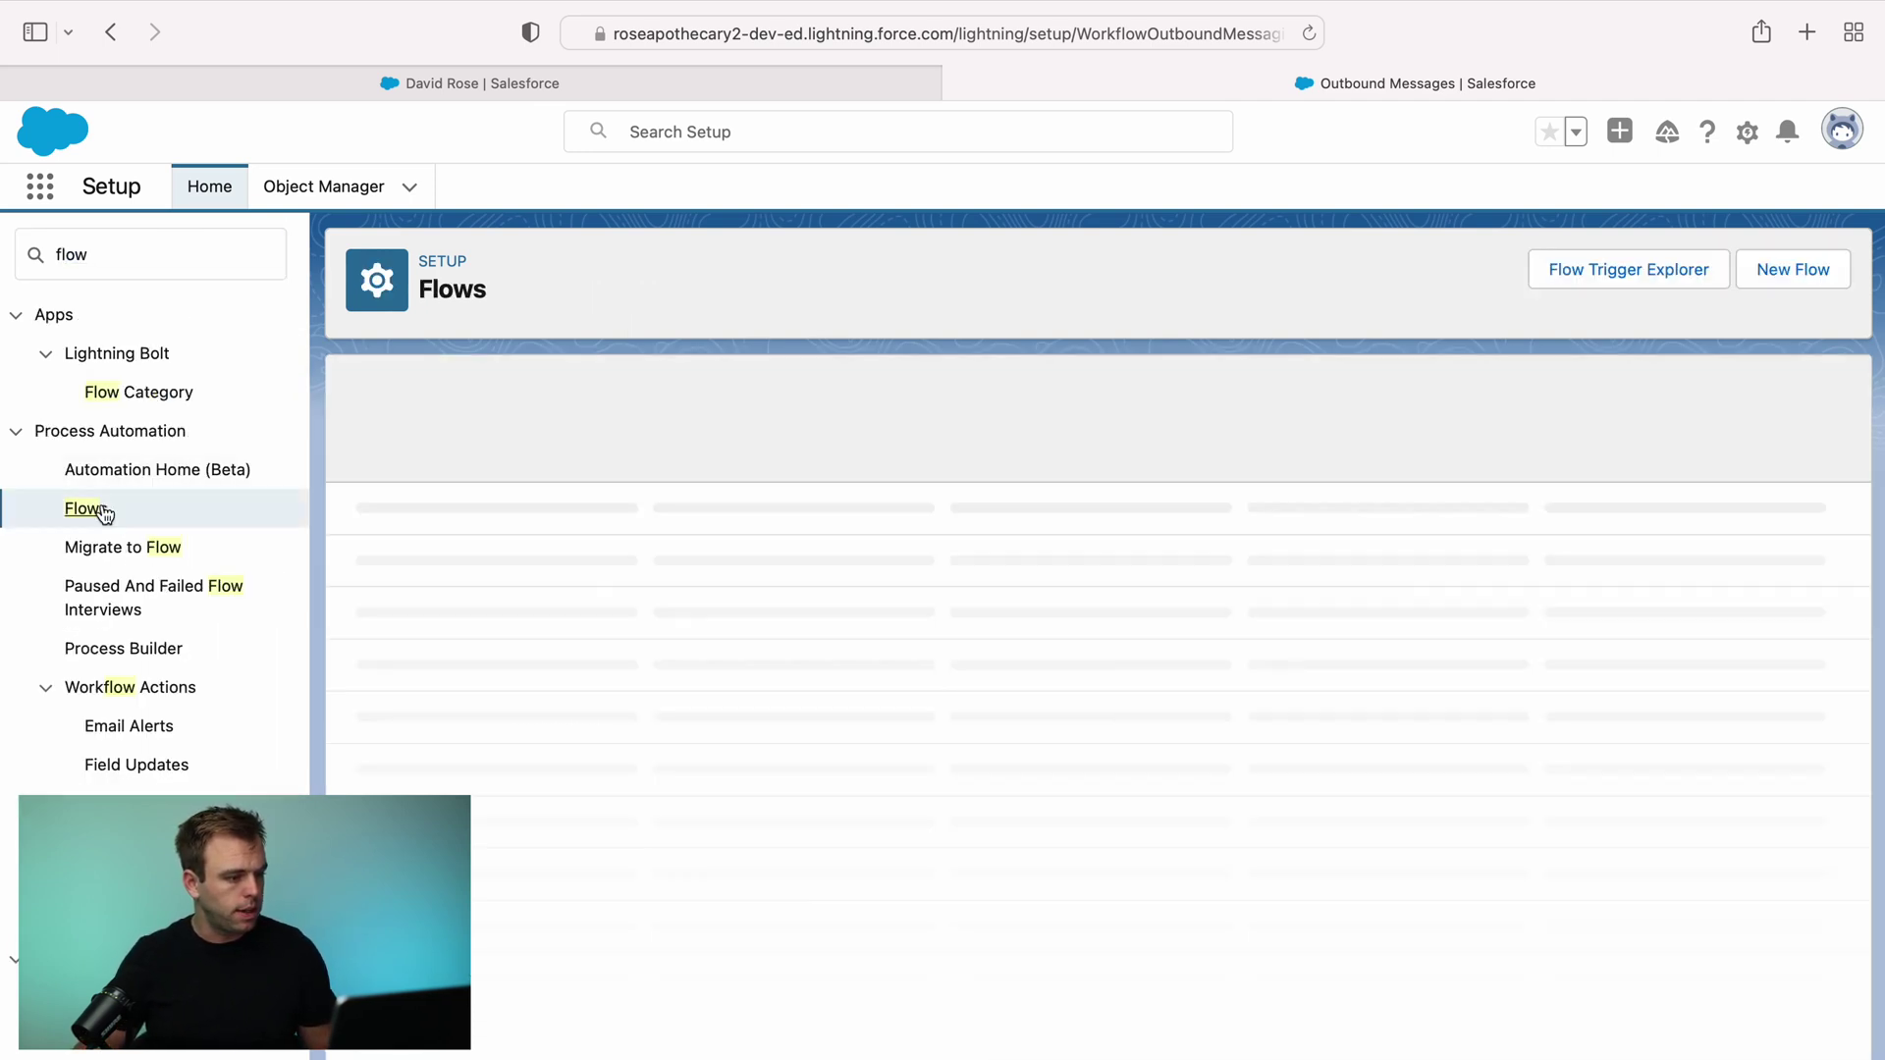
left_click(1777, 281)
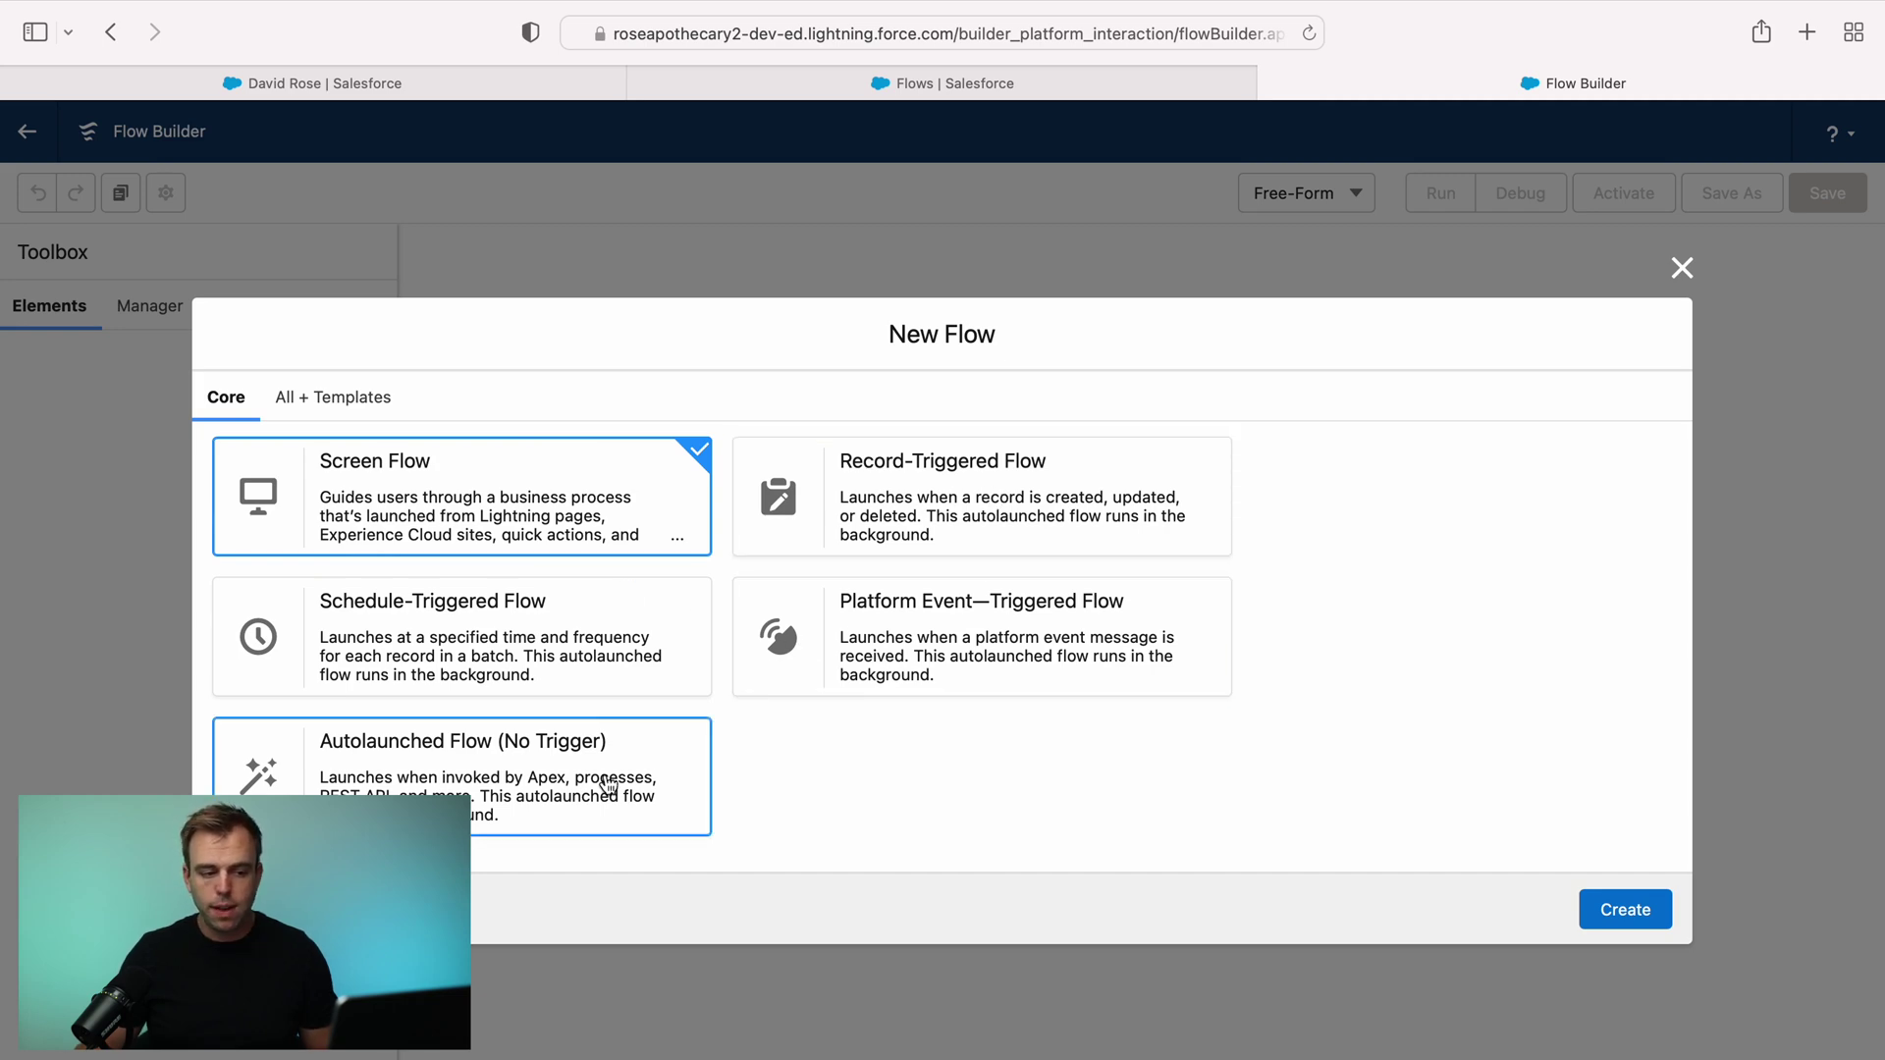
left_click(997, 516)
left_click(1610, 909)
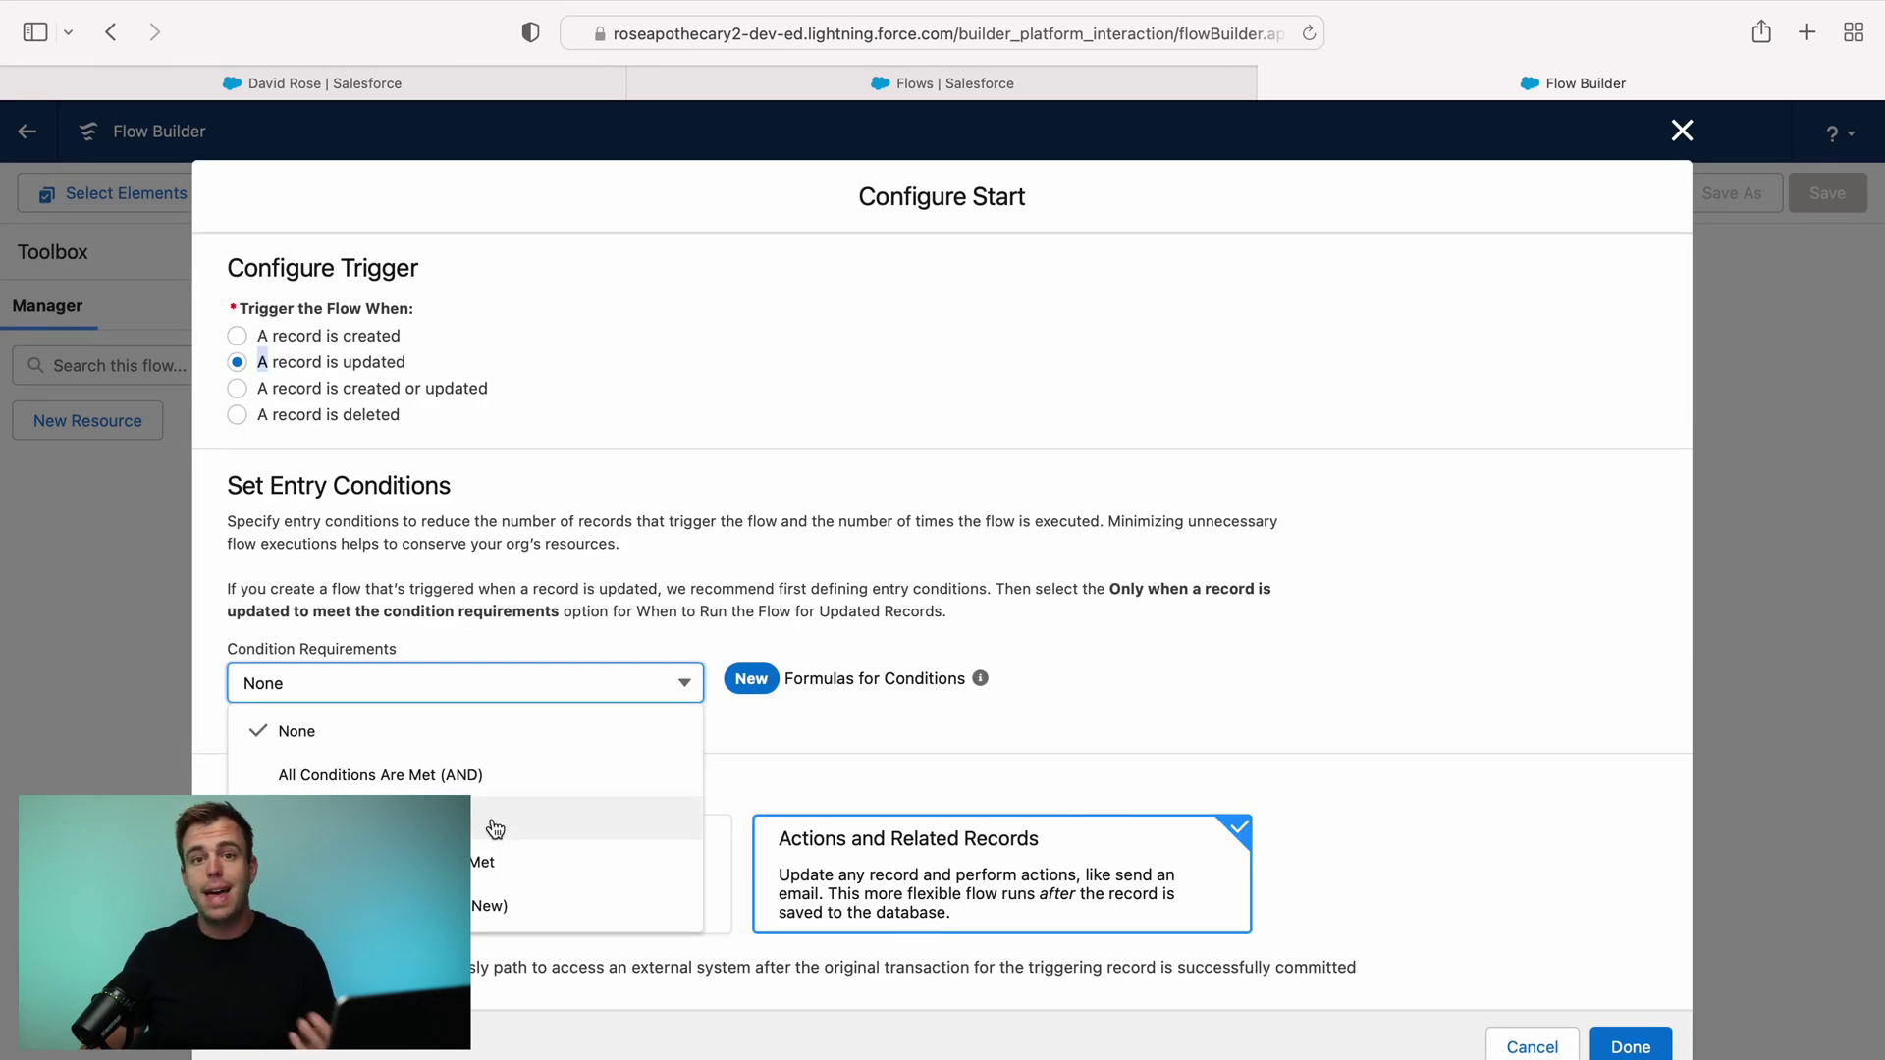
- Set the start entry condition to All Conditions Met with Type Equals Customer
left_click(471, 774)
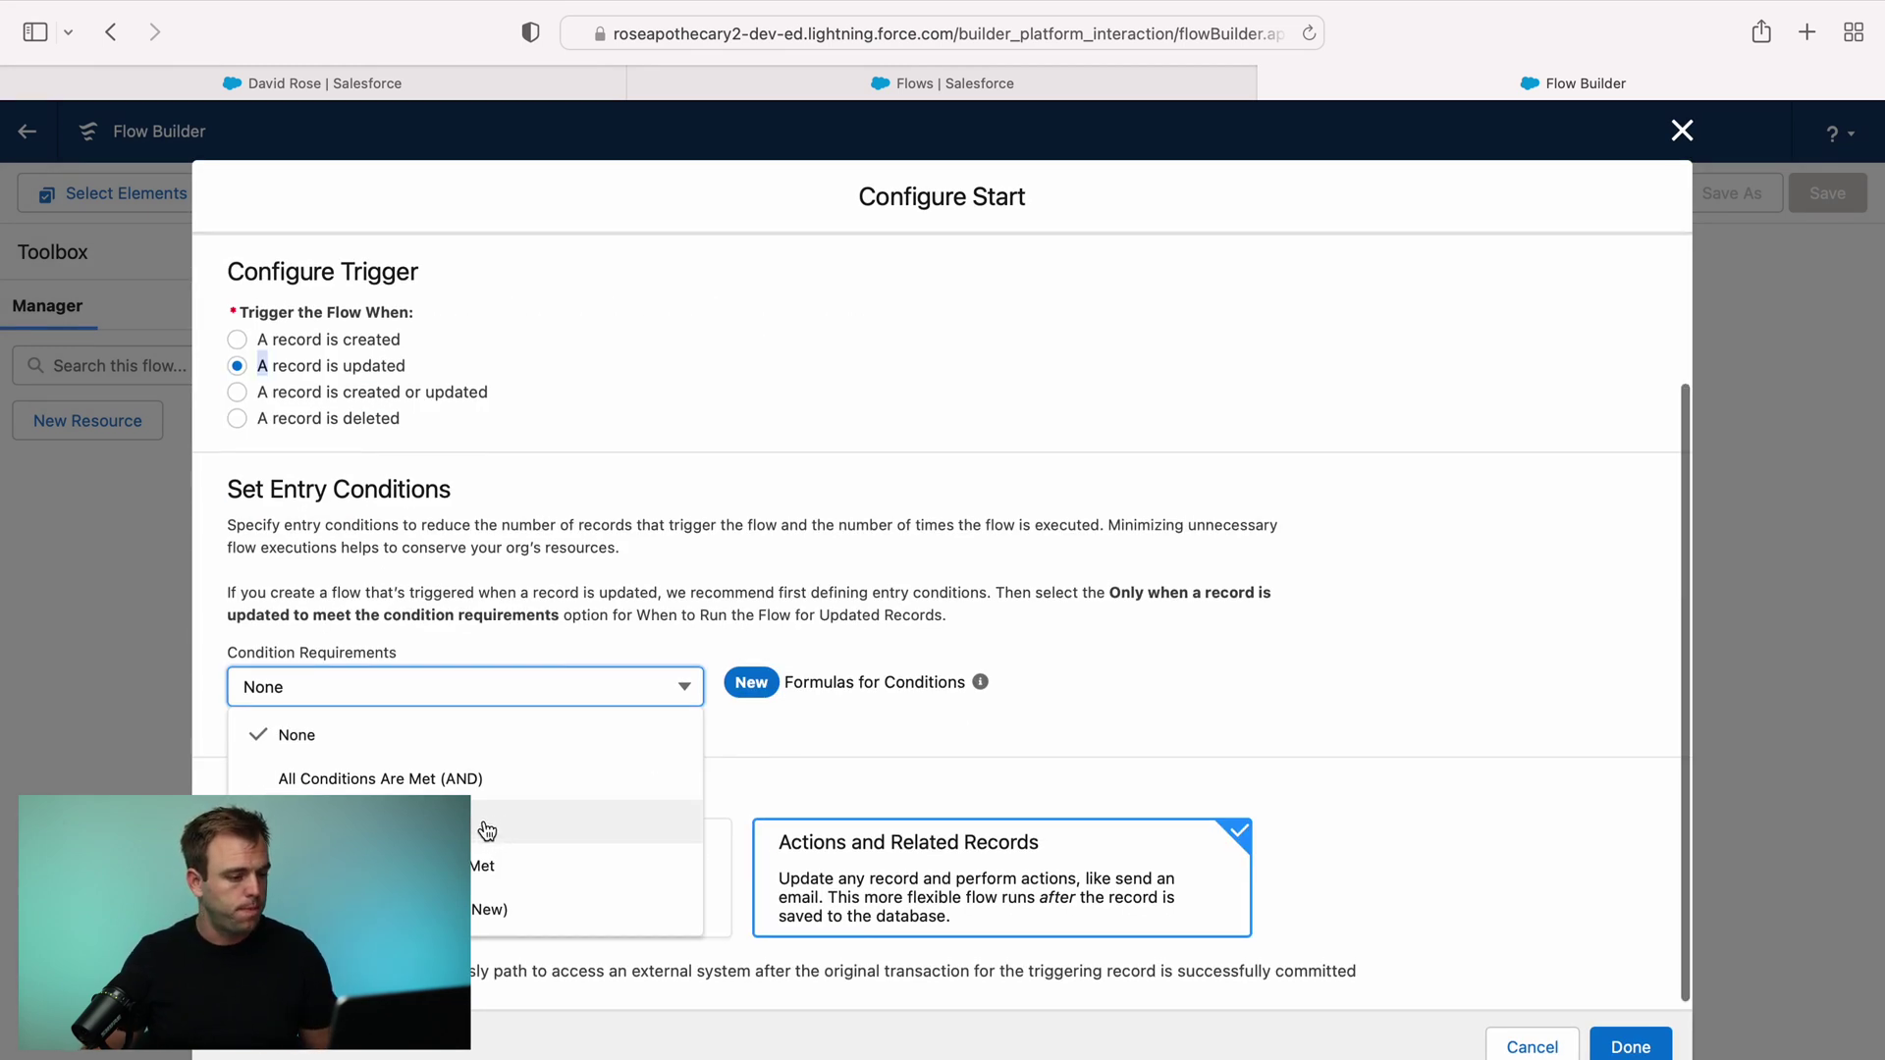
left_click(540, 786)
type("type")
left_click(536, 711)
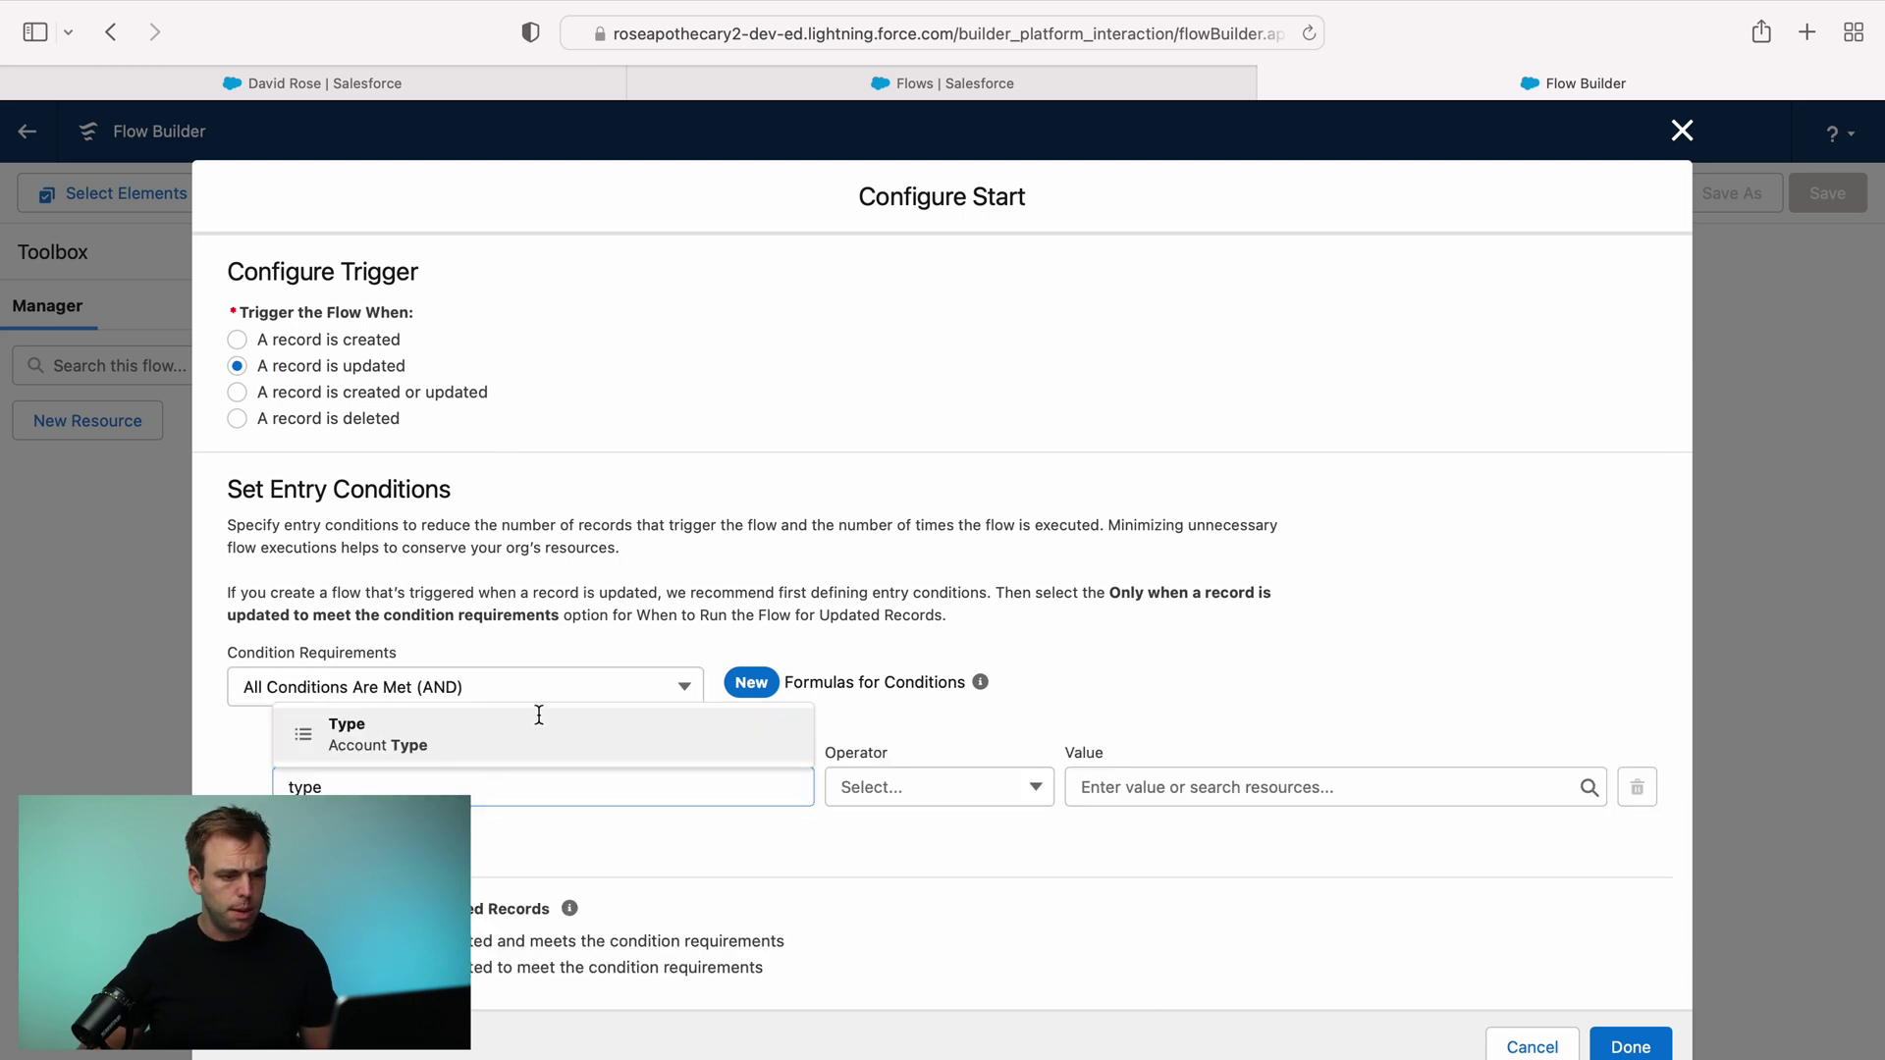
left_click(1164, 787)
left_click(1261, 393)
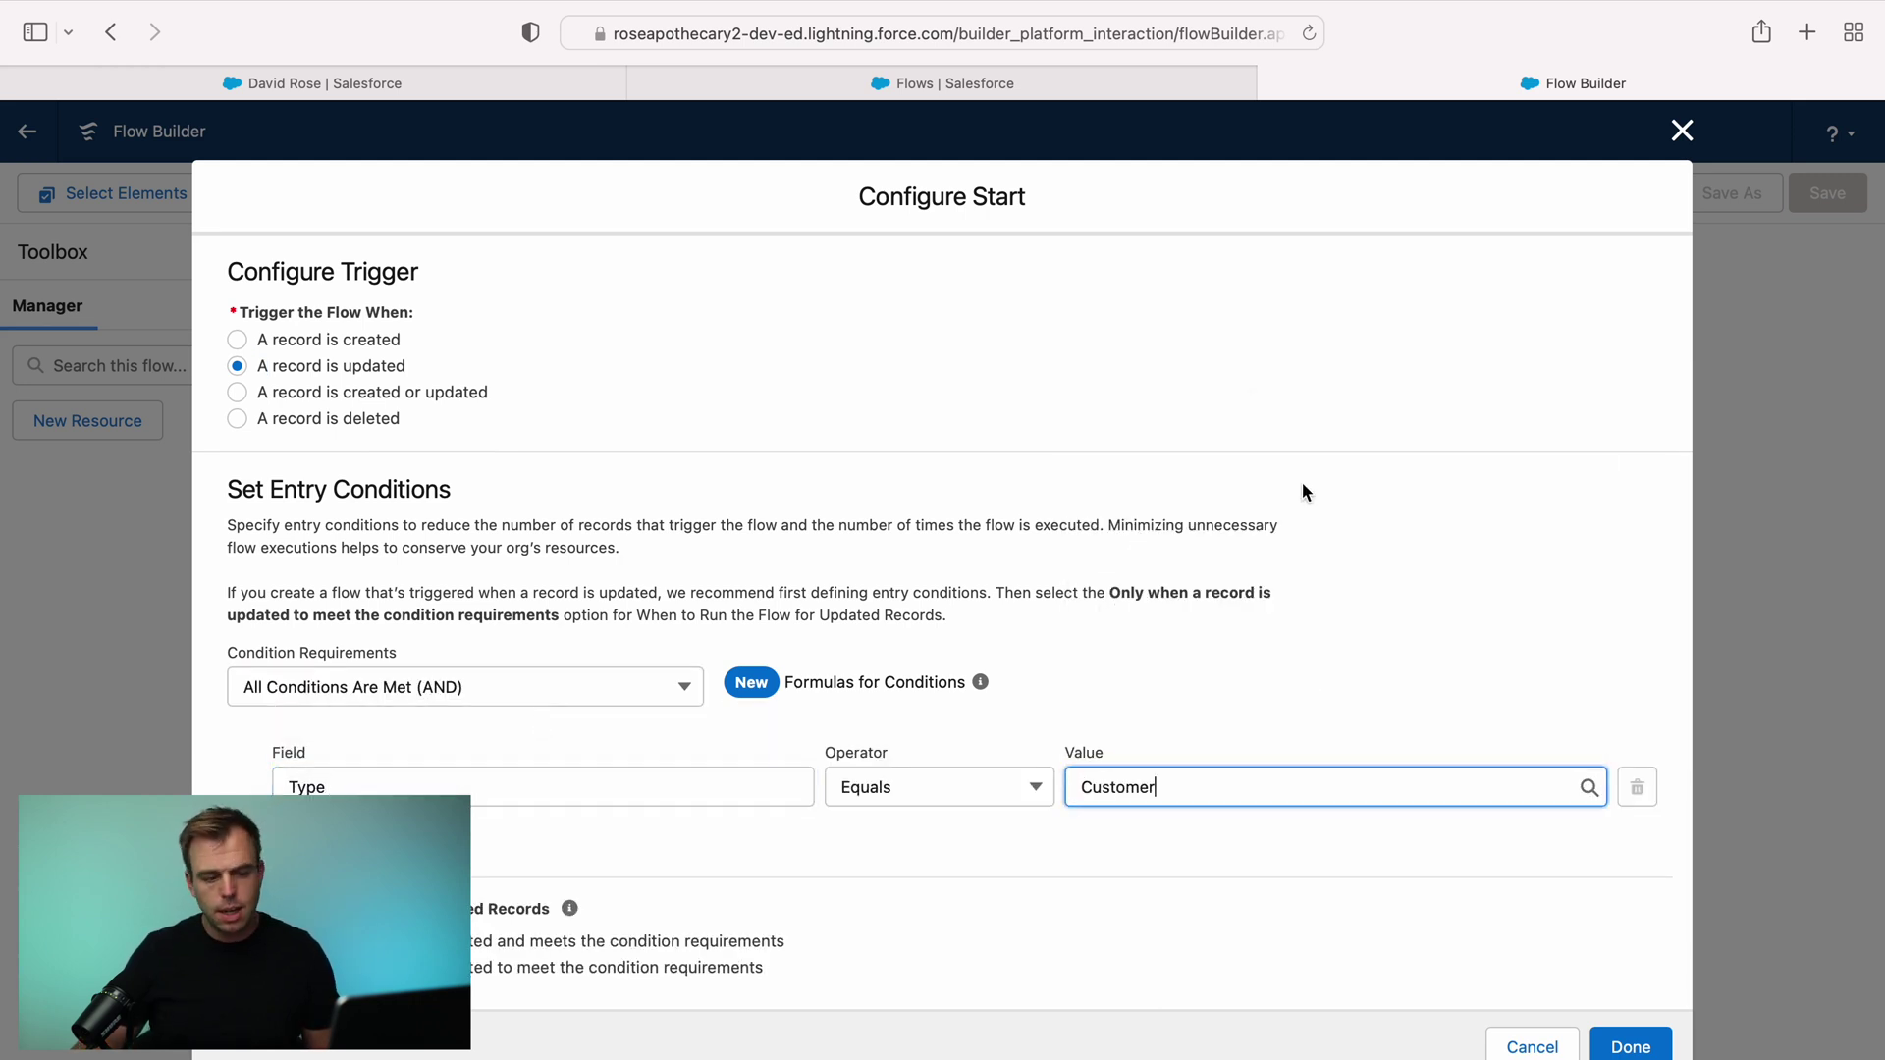
scroll(1351, 528, "down", 3)
left_click(1301, 650)
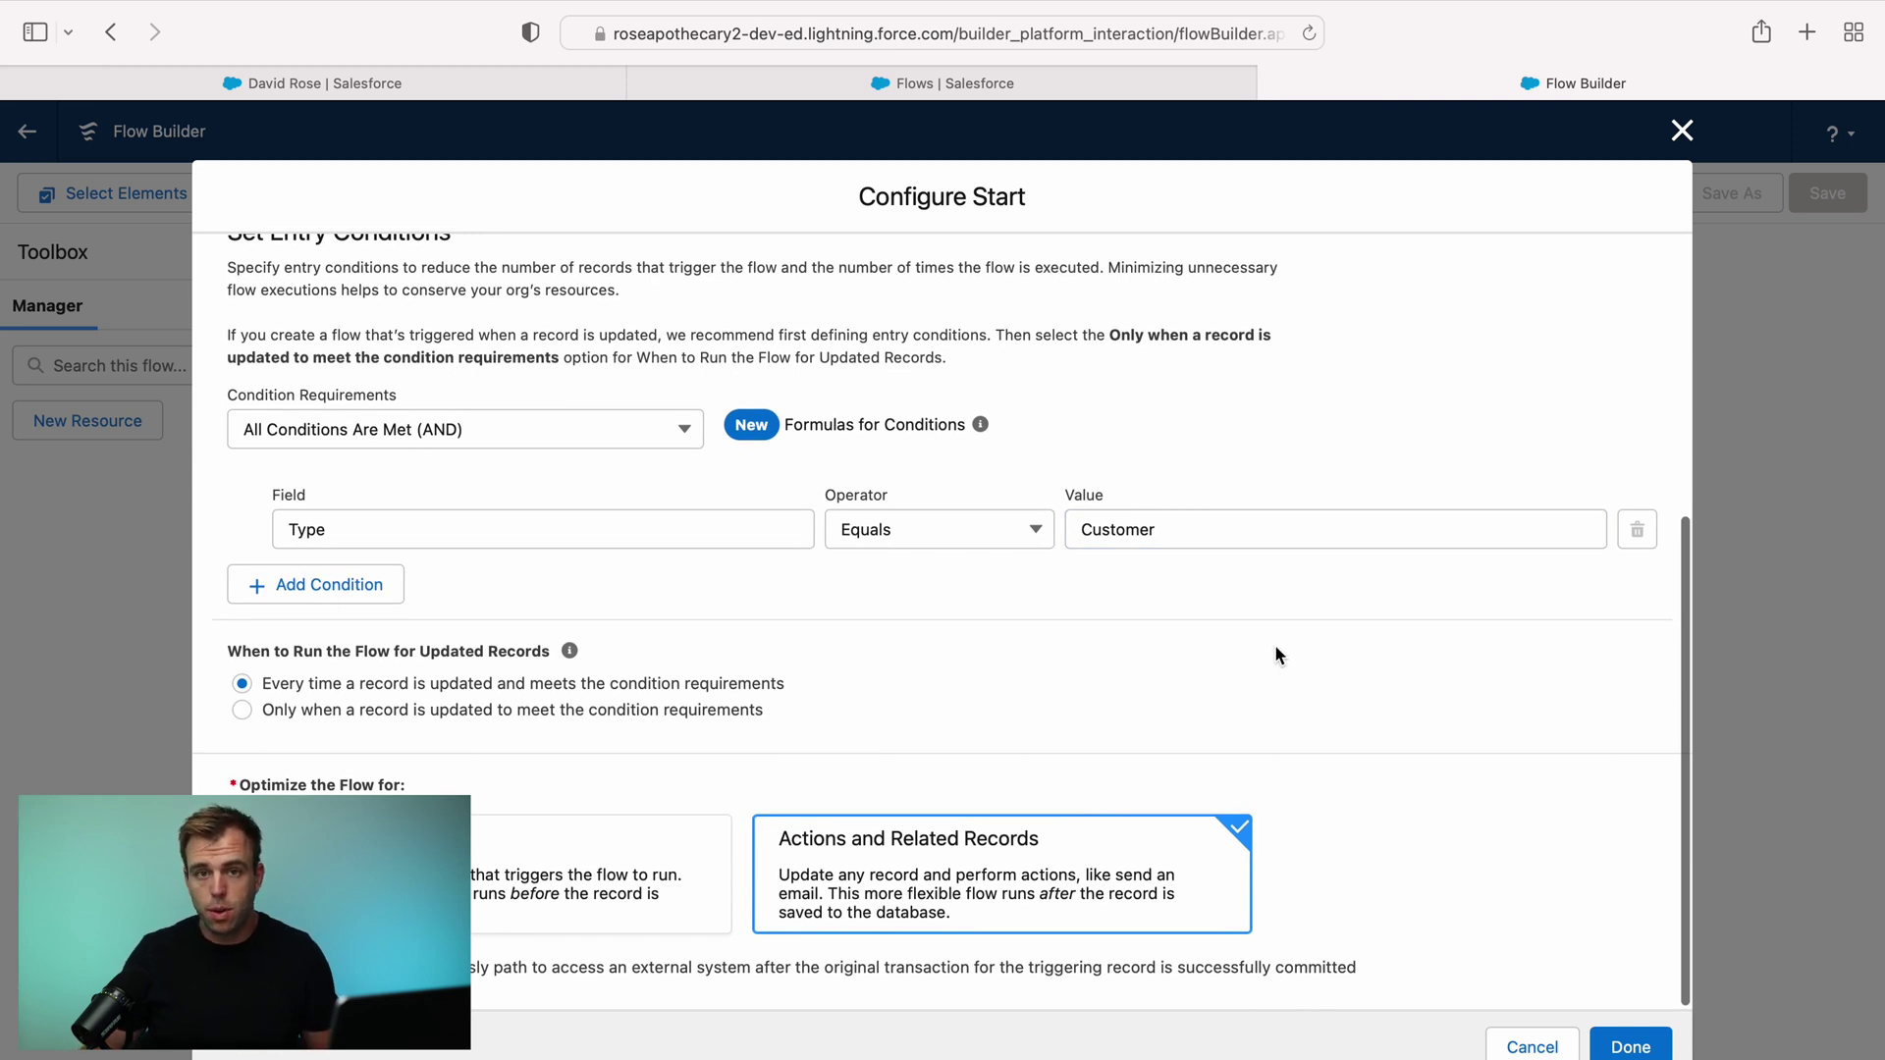
- Run the flow only when a record is updated to meet the conditions, and confirm the start settings
scroll(1217, 653, "down", 1)
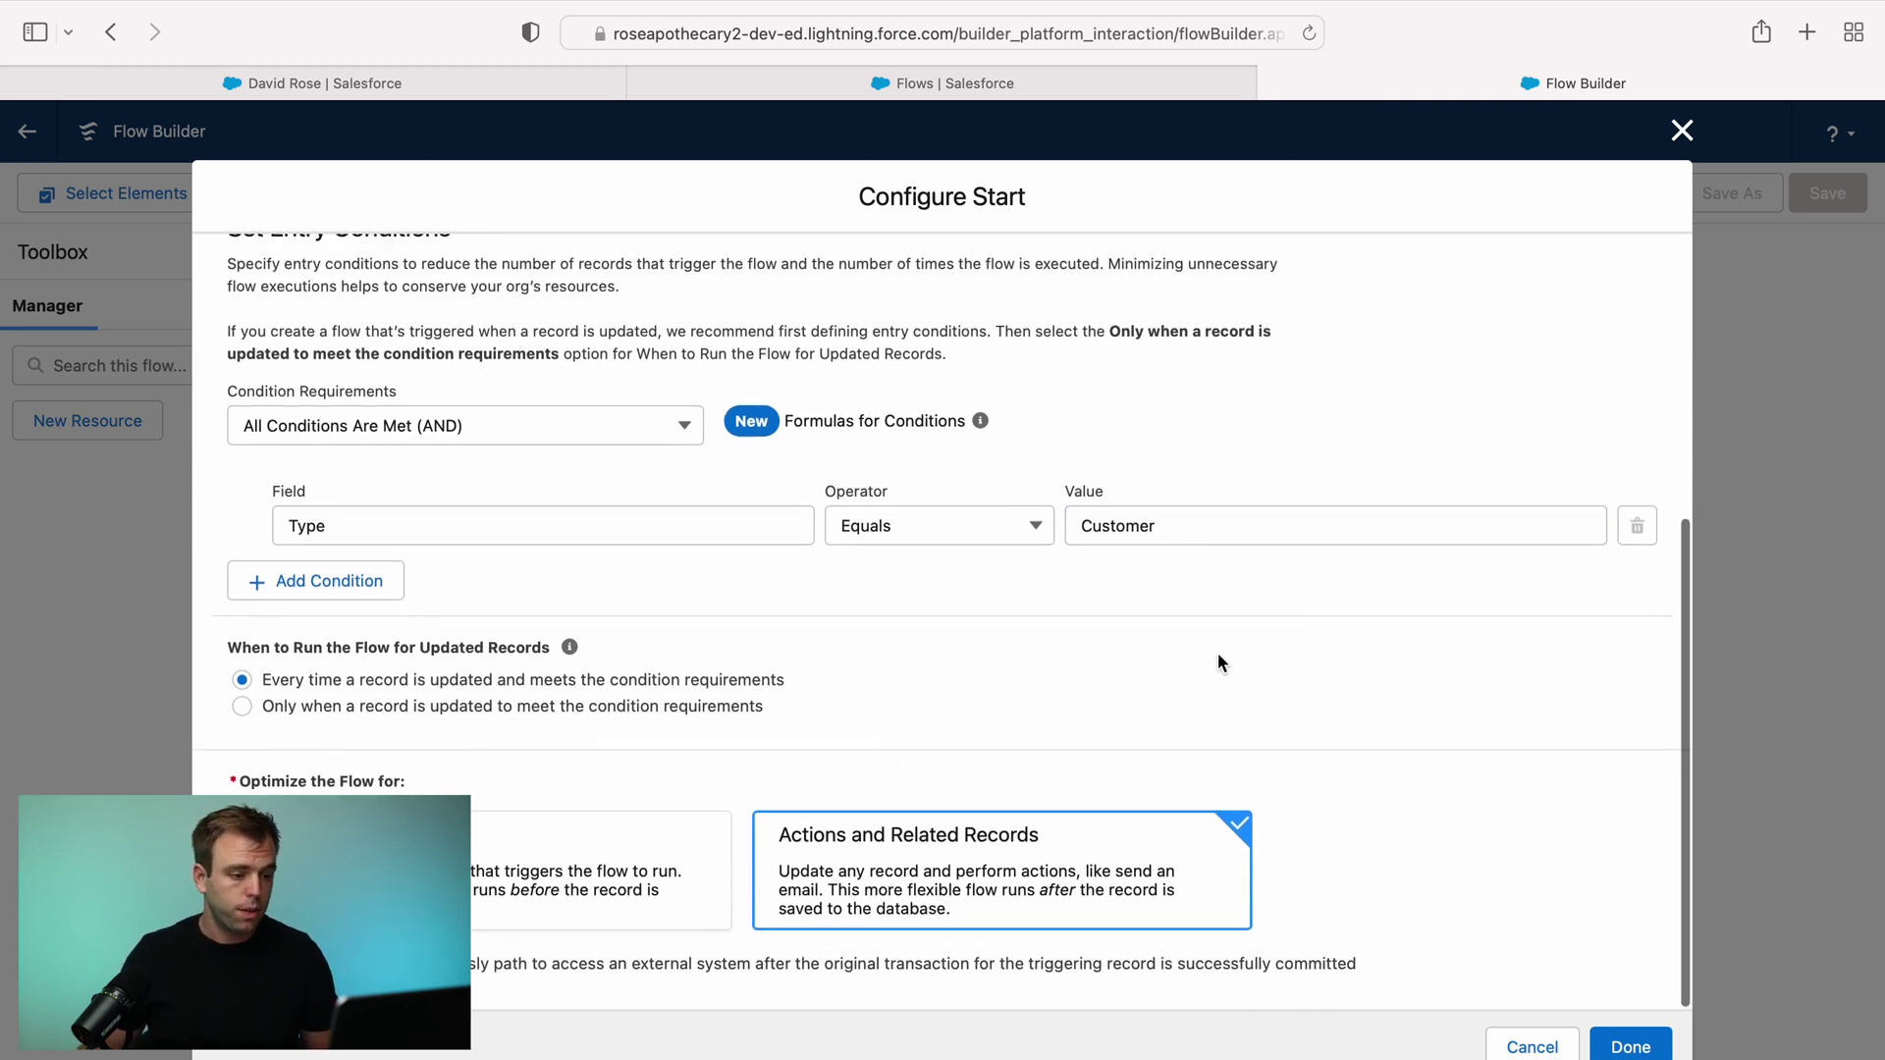
scroll(1212, 653, "up", 1)
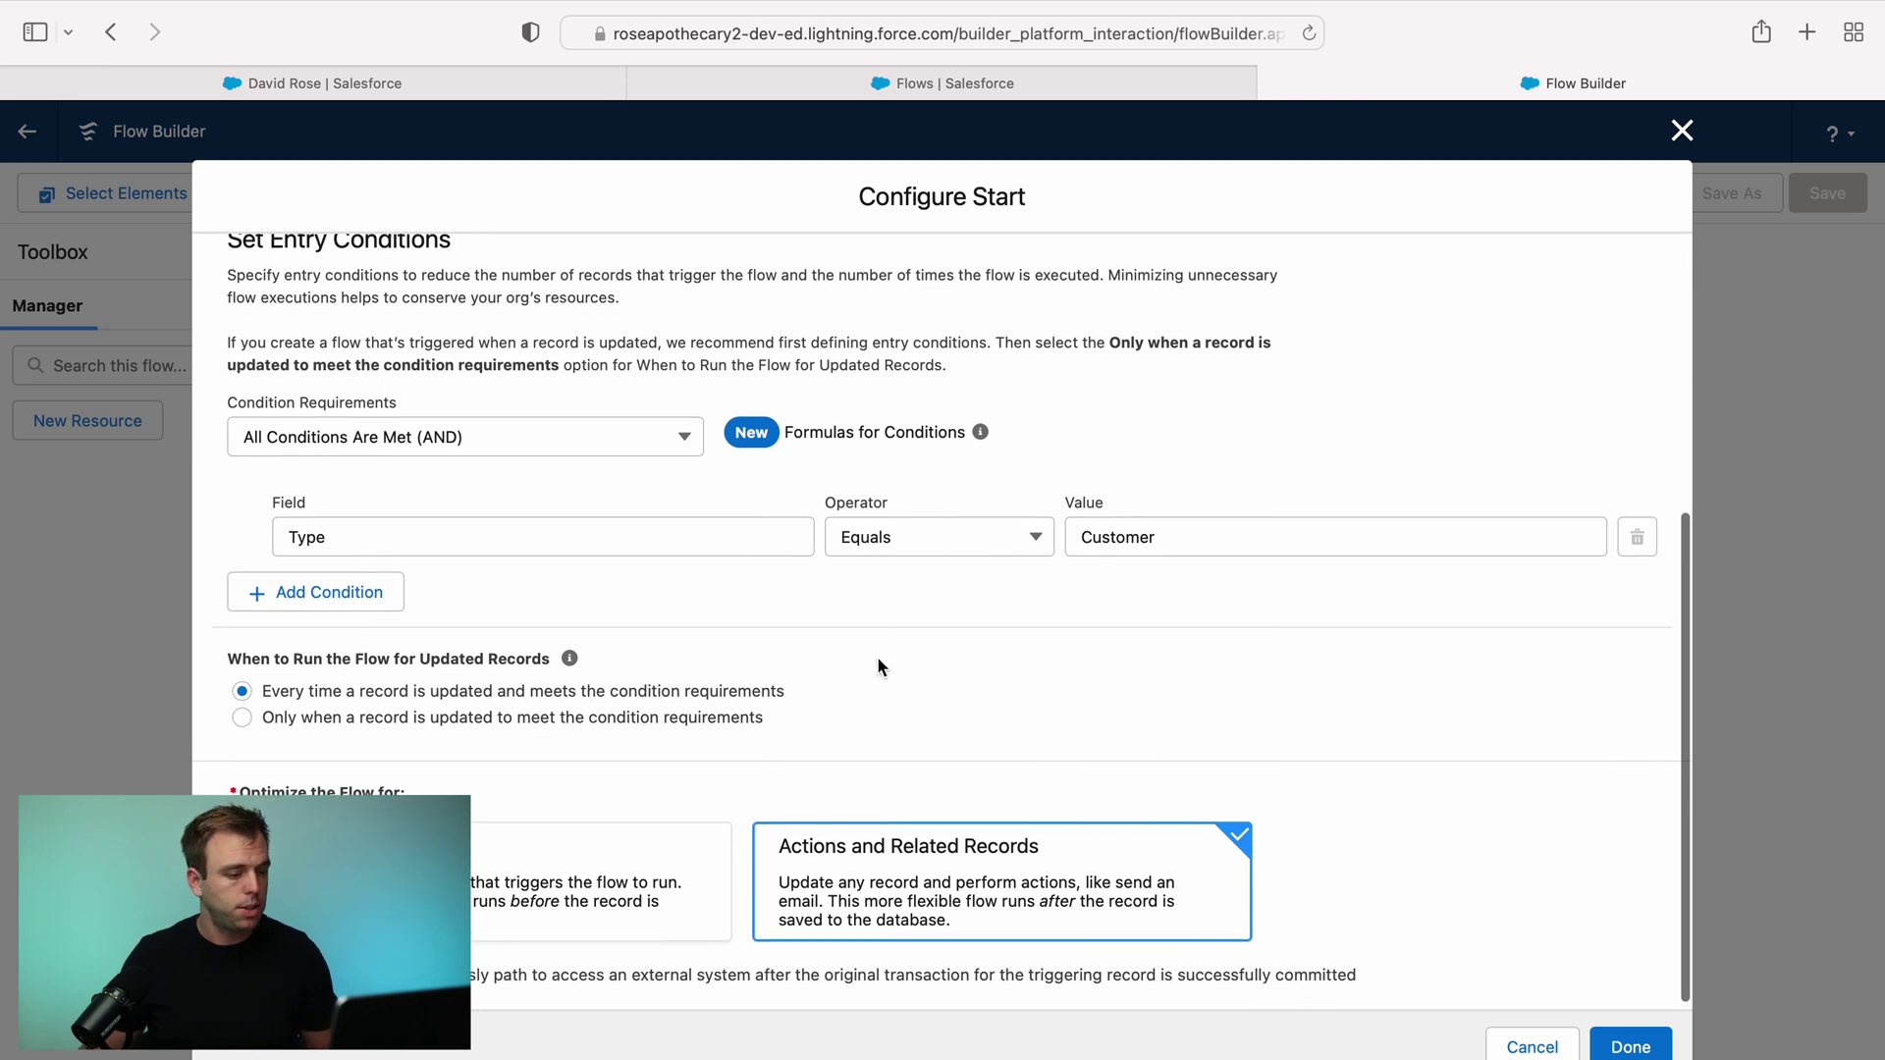
left_click(650, 720)
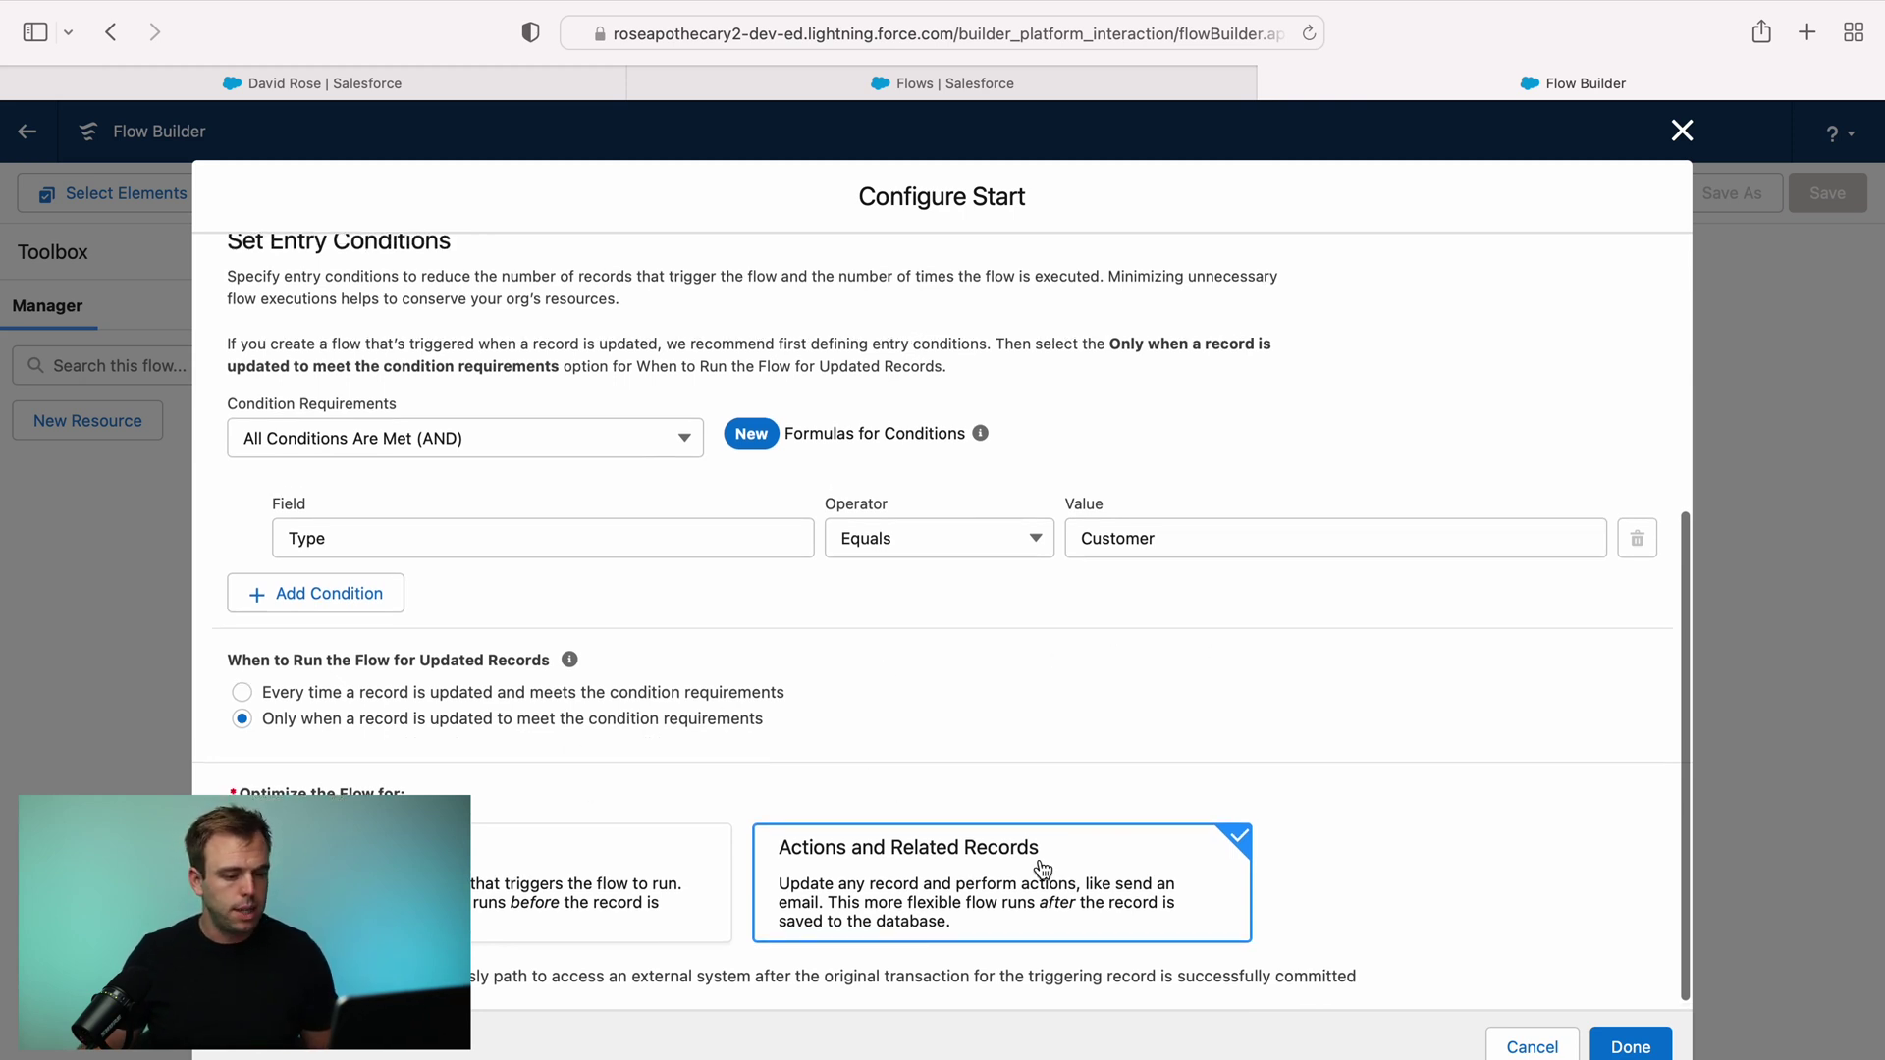
left_click(1630, 1046)
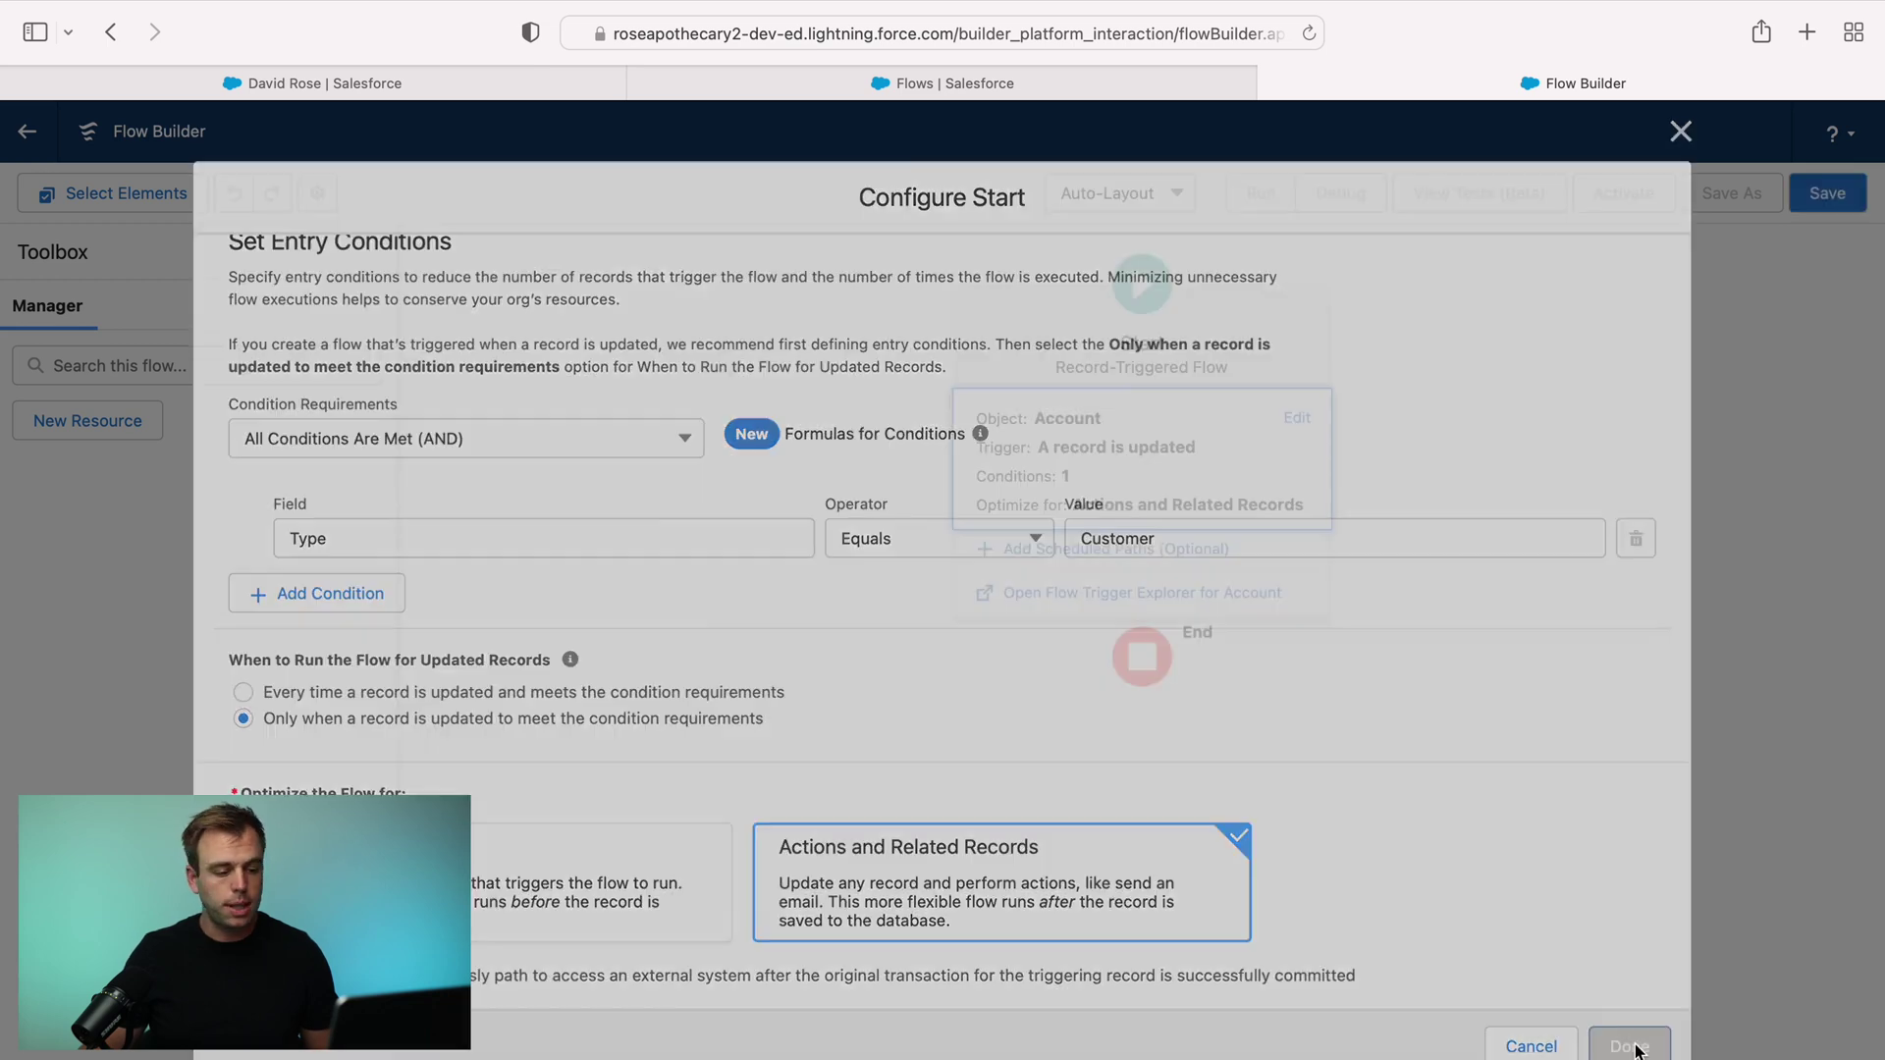
- Add an action using the 'Send Account Data to External System' outbound message, labelled 'Send Message' (API name Send_Message)
left_click(1140, 393)
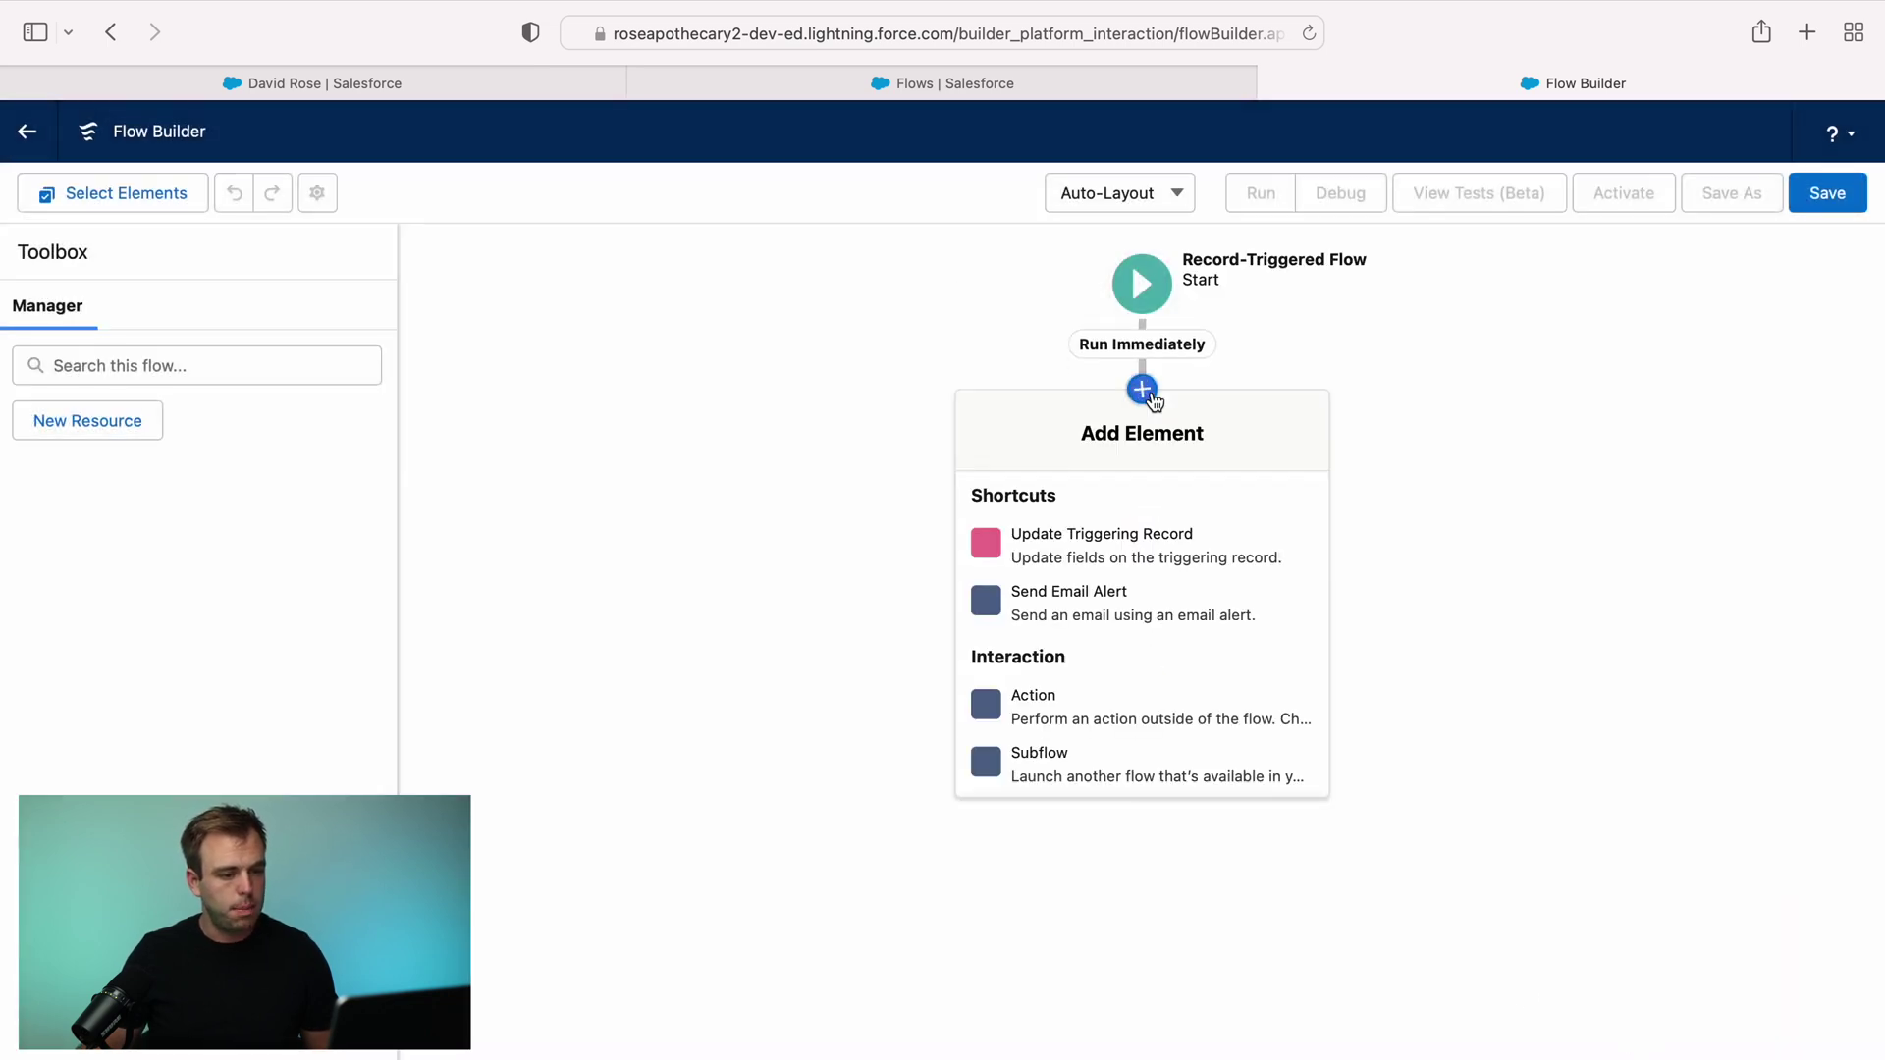
left_click(1145, 687)
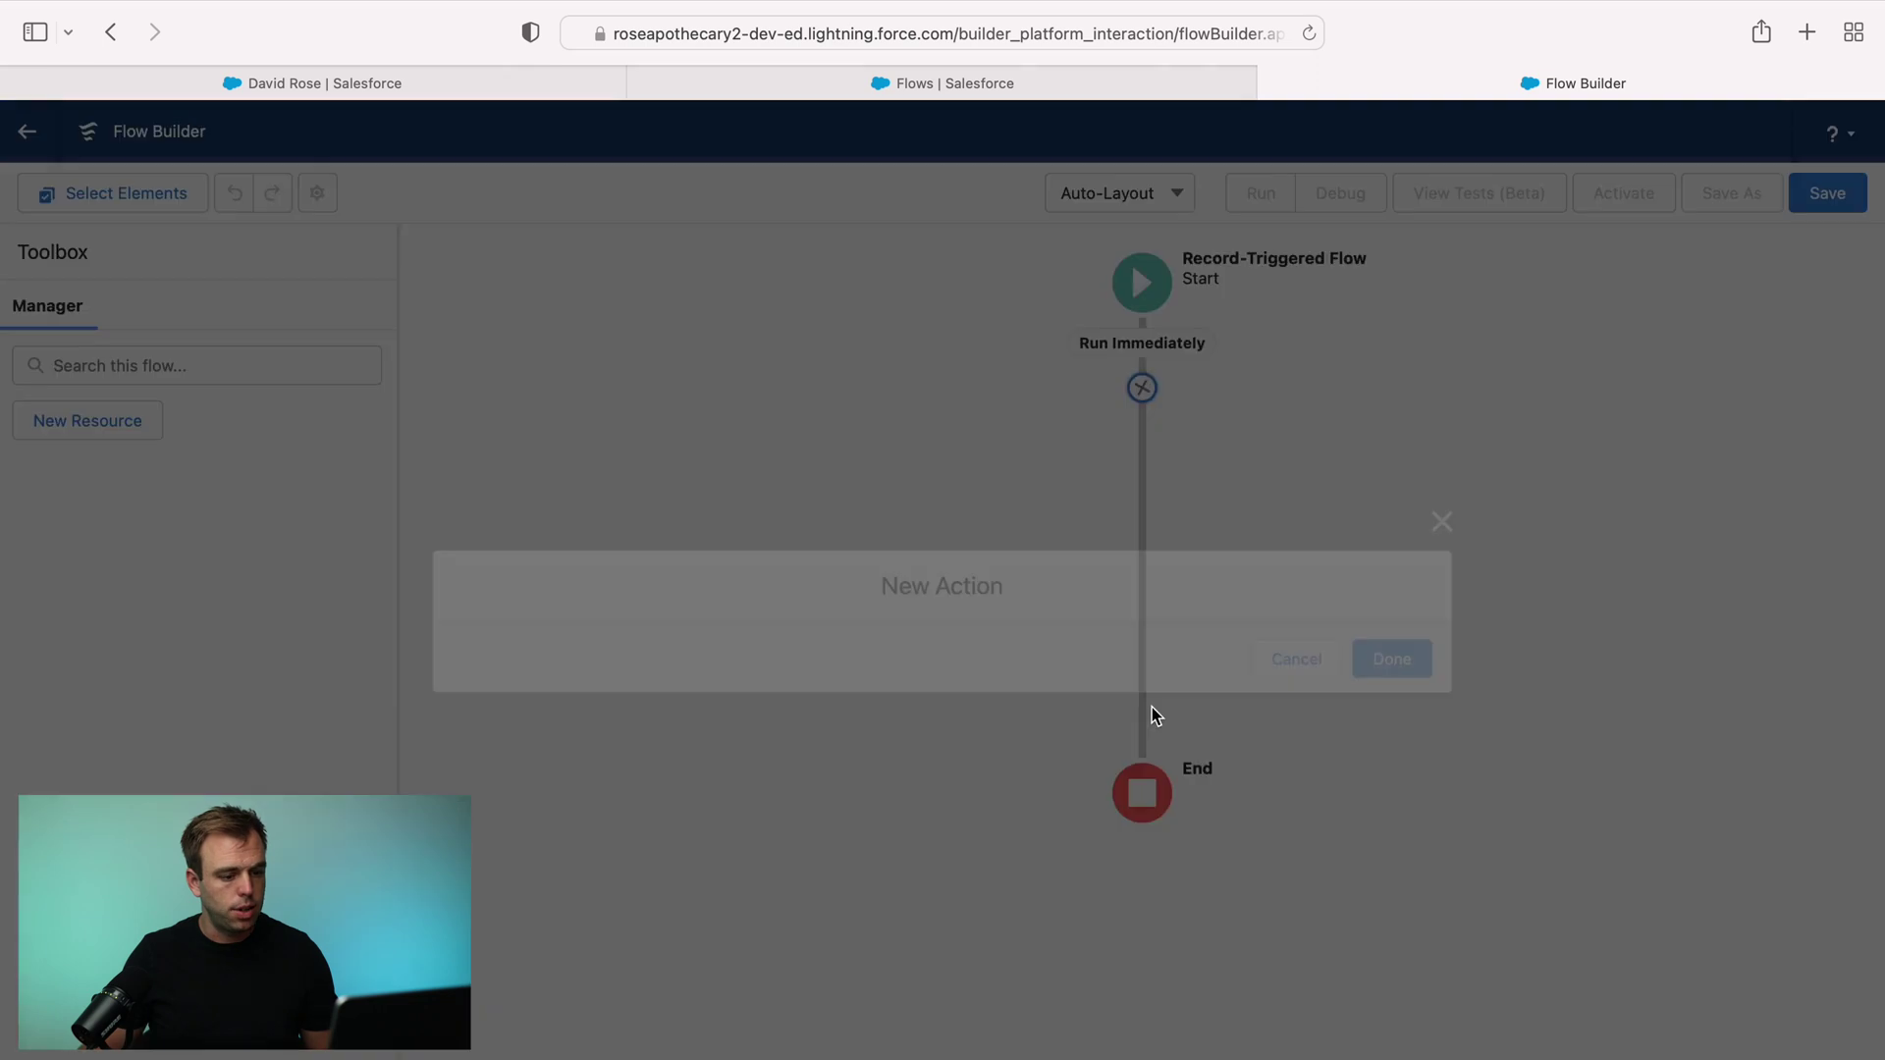
scroll(589, 716, "down", 5)
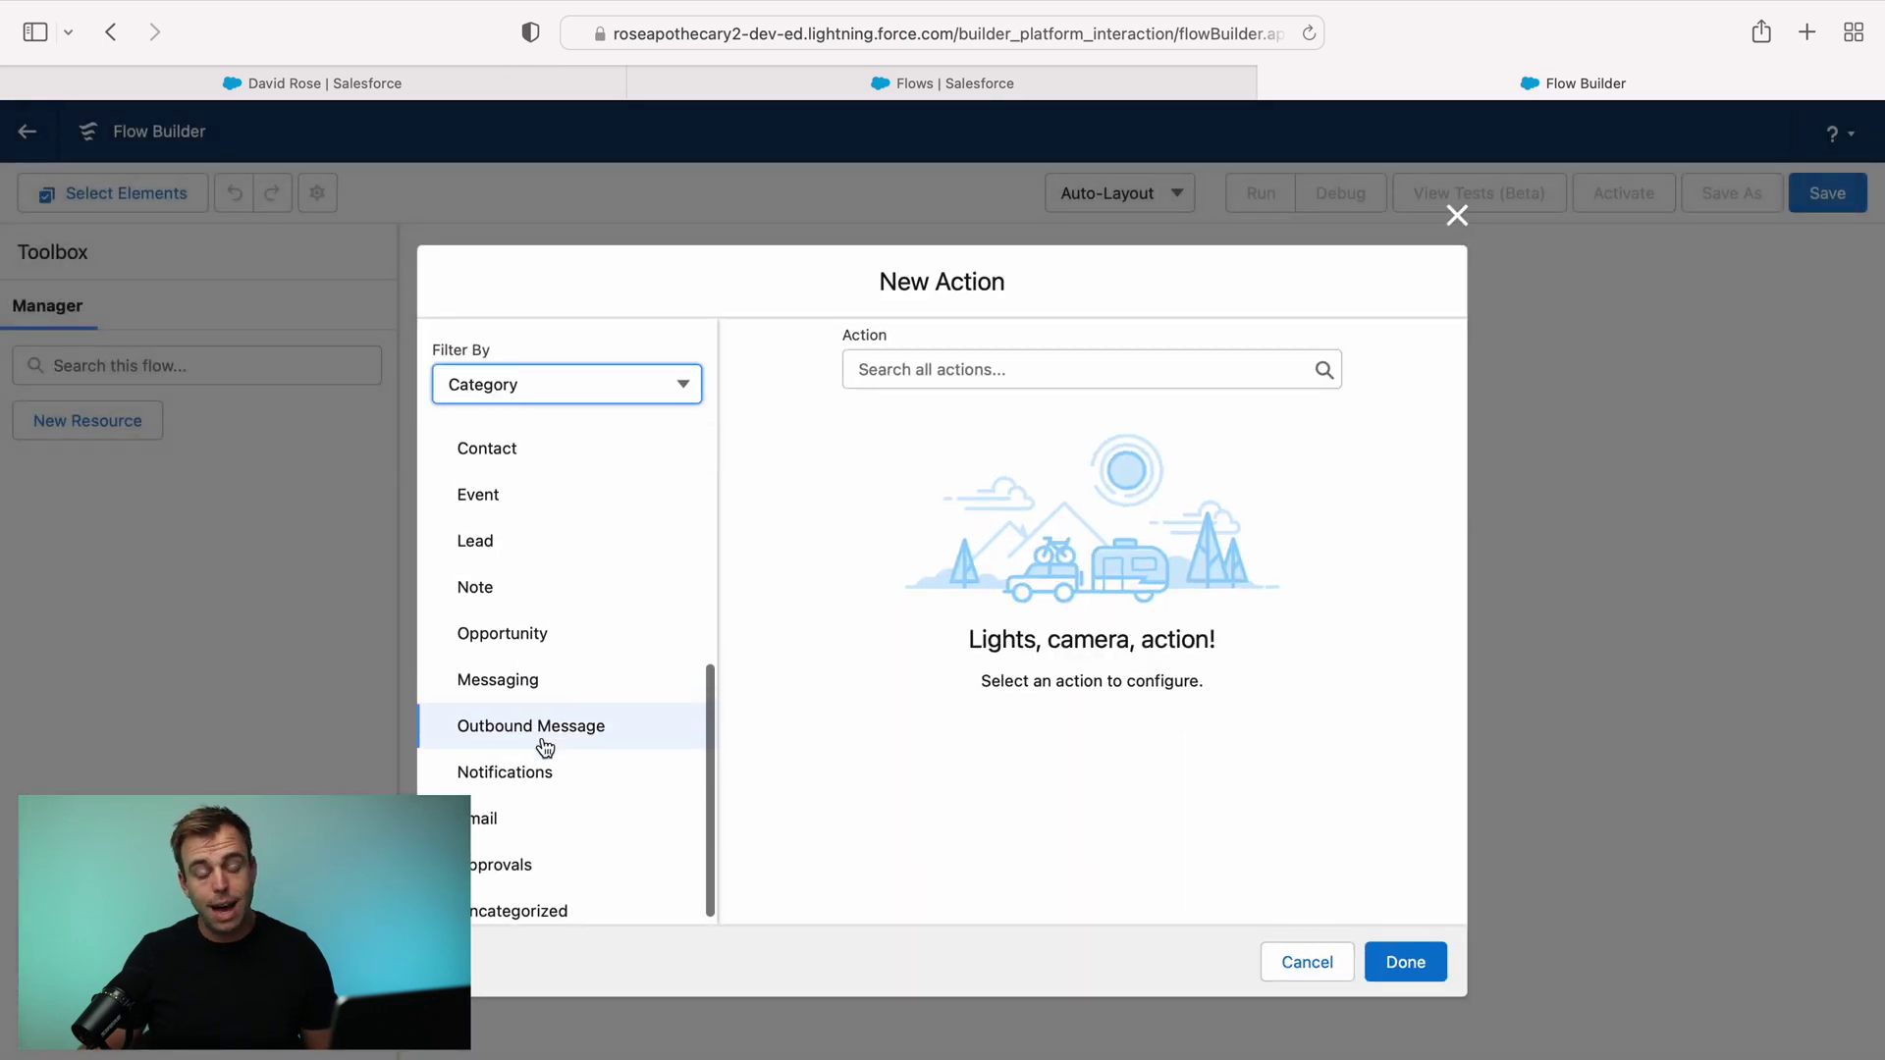
left_click(548, 746)
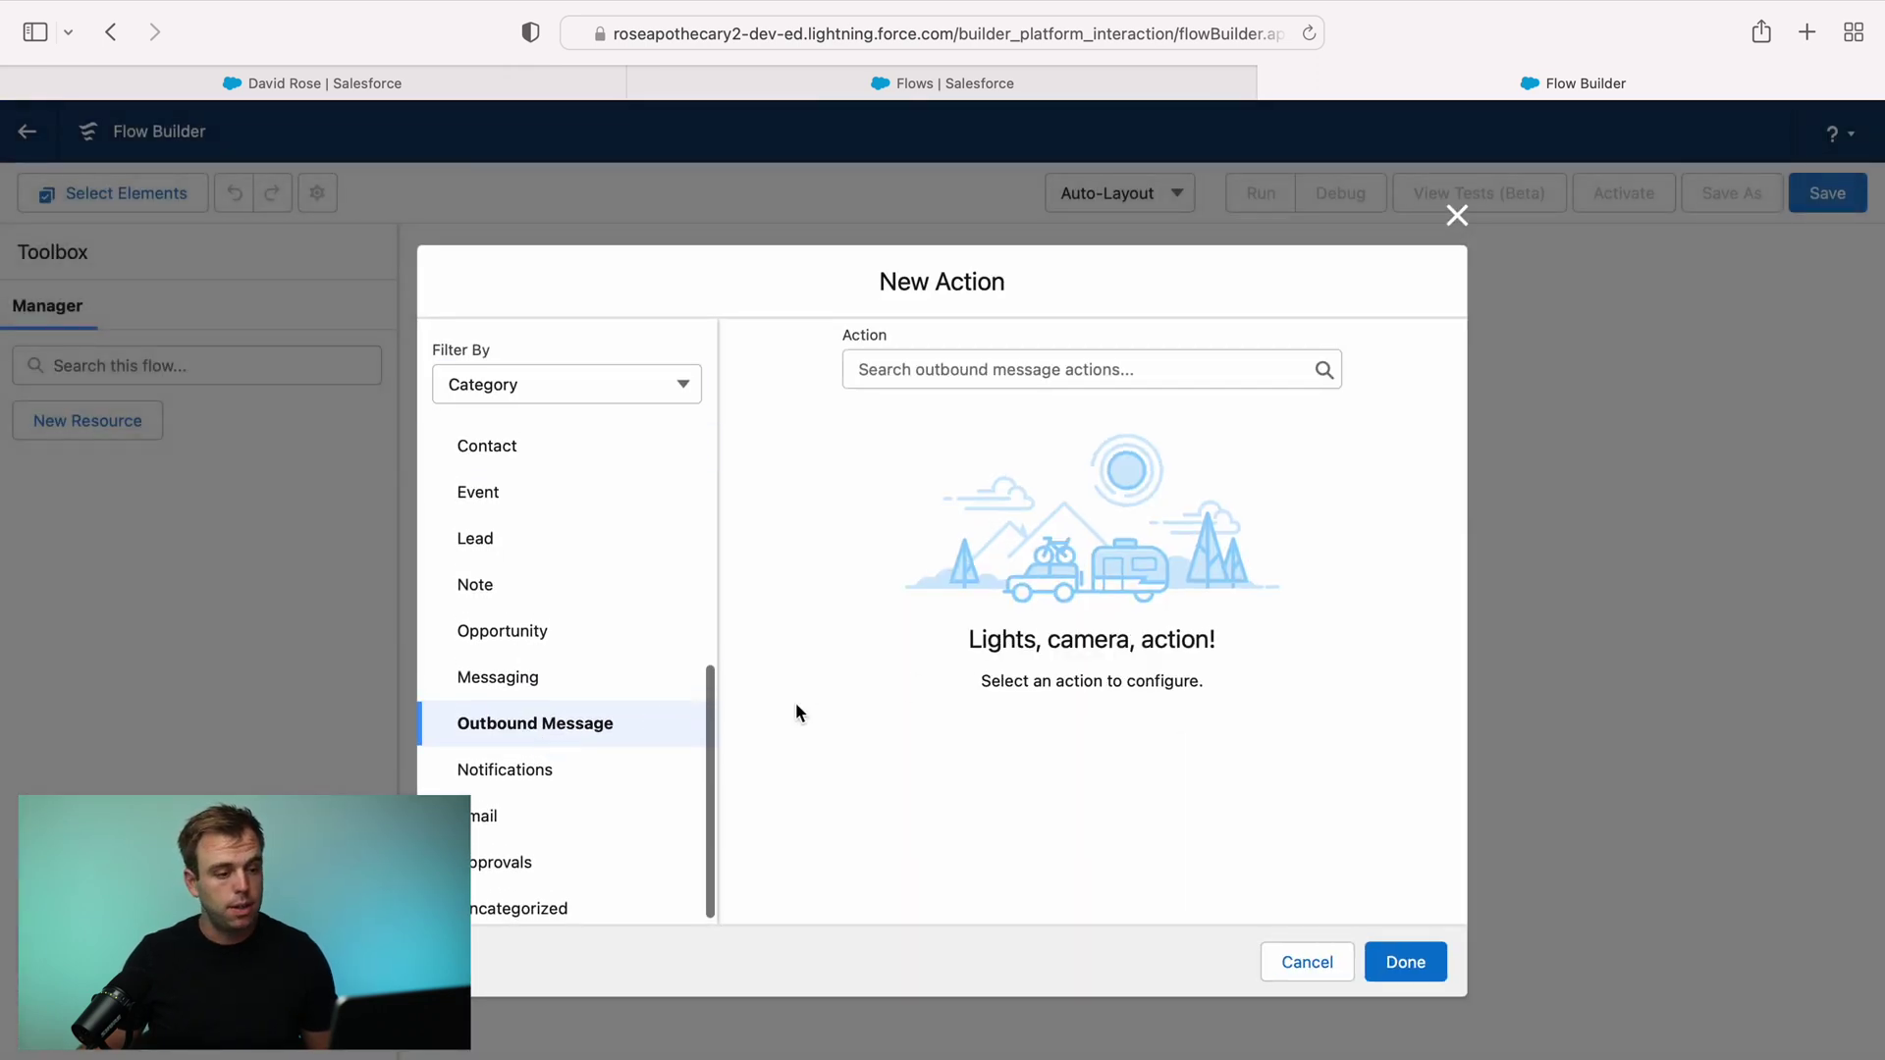
left_click(1168, 371)
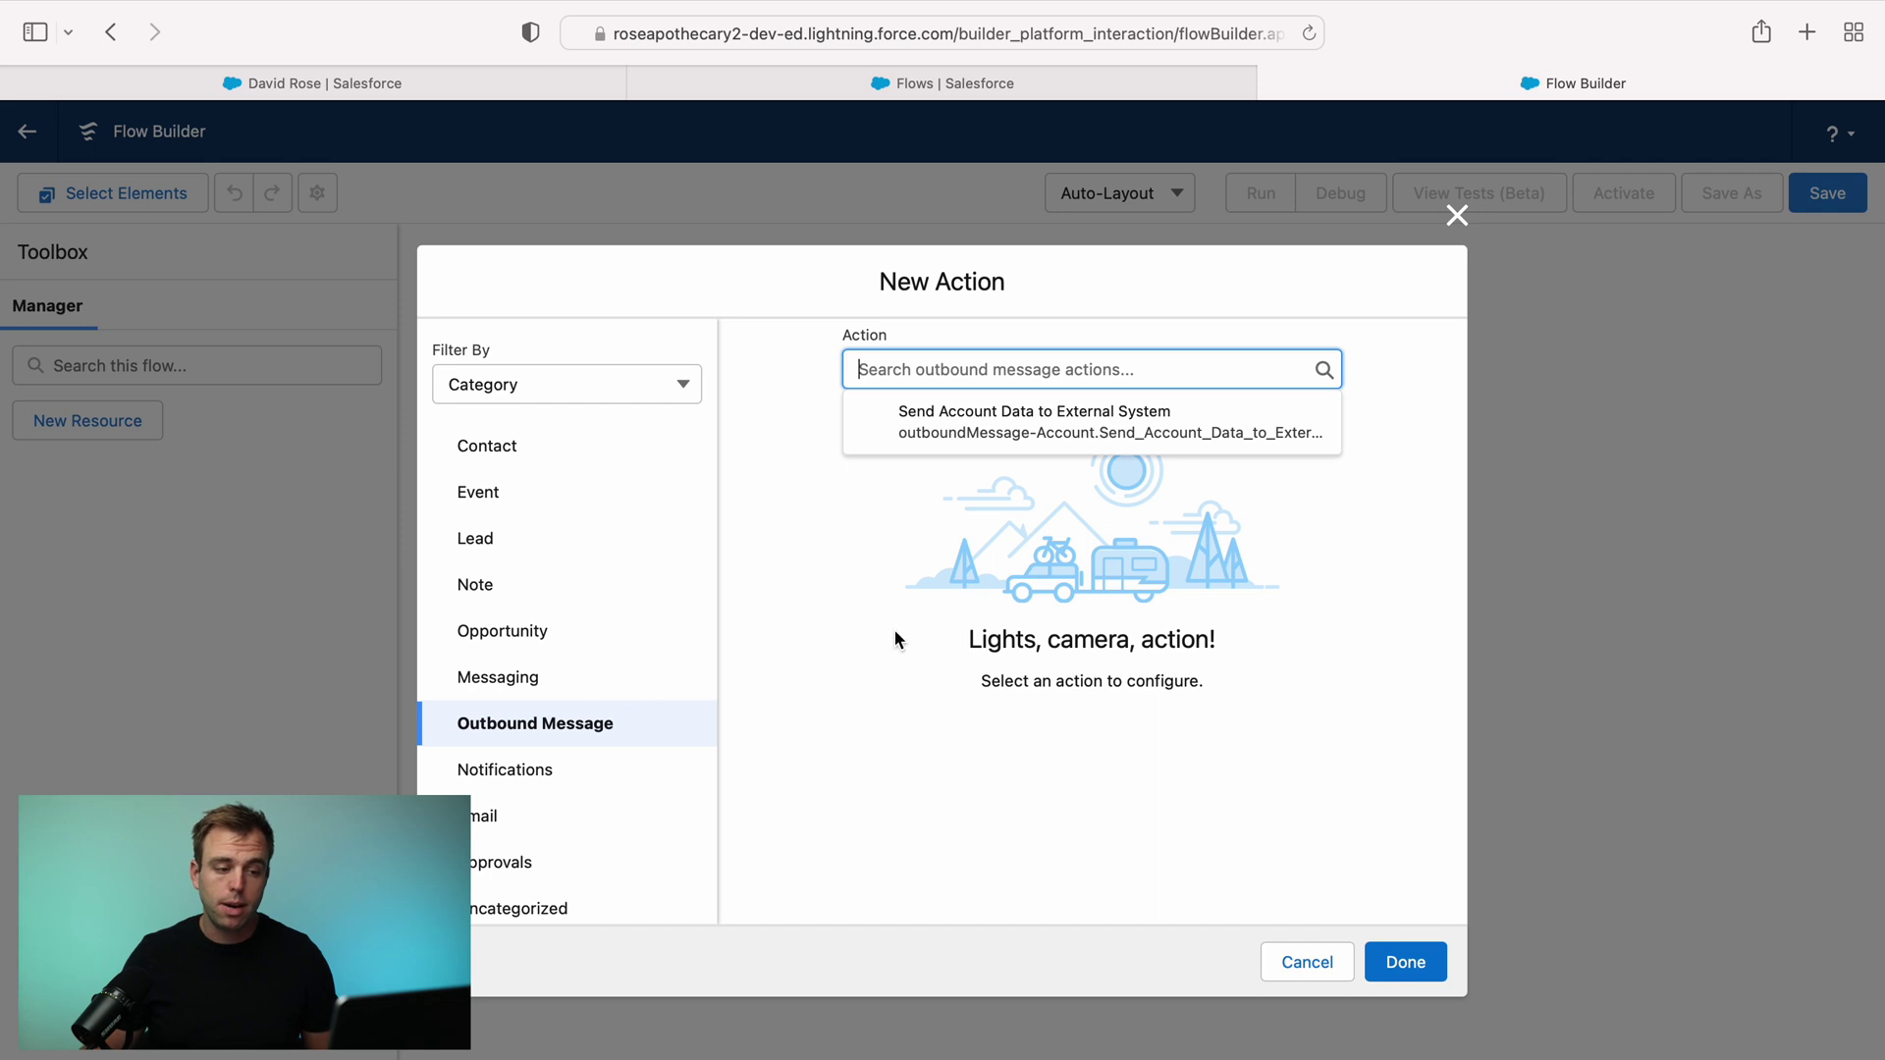
left_click(1162, 420)
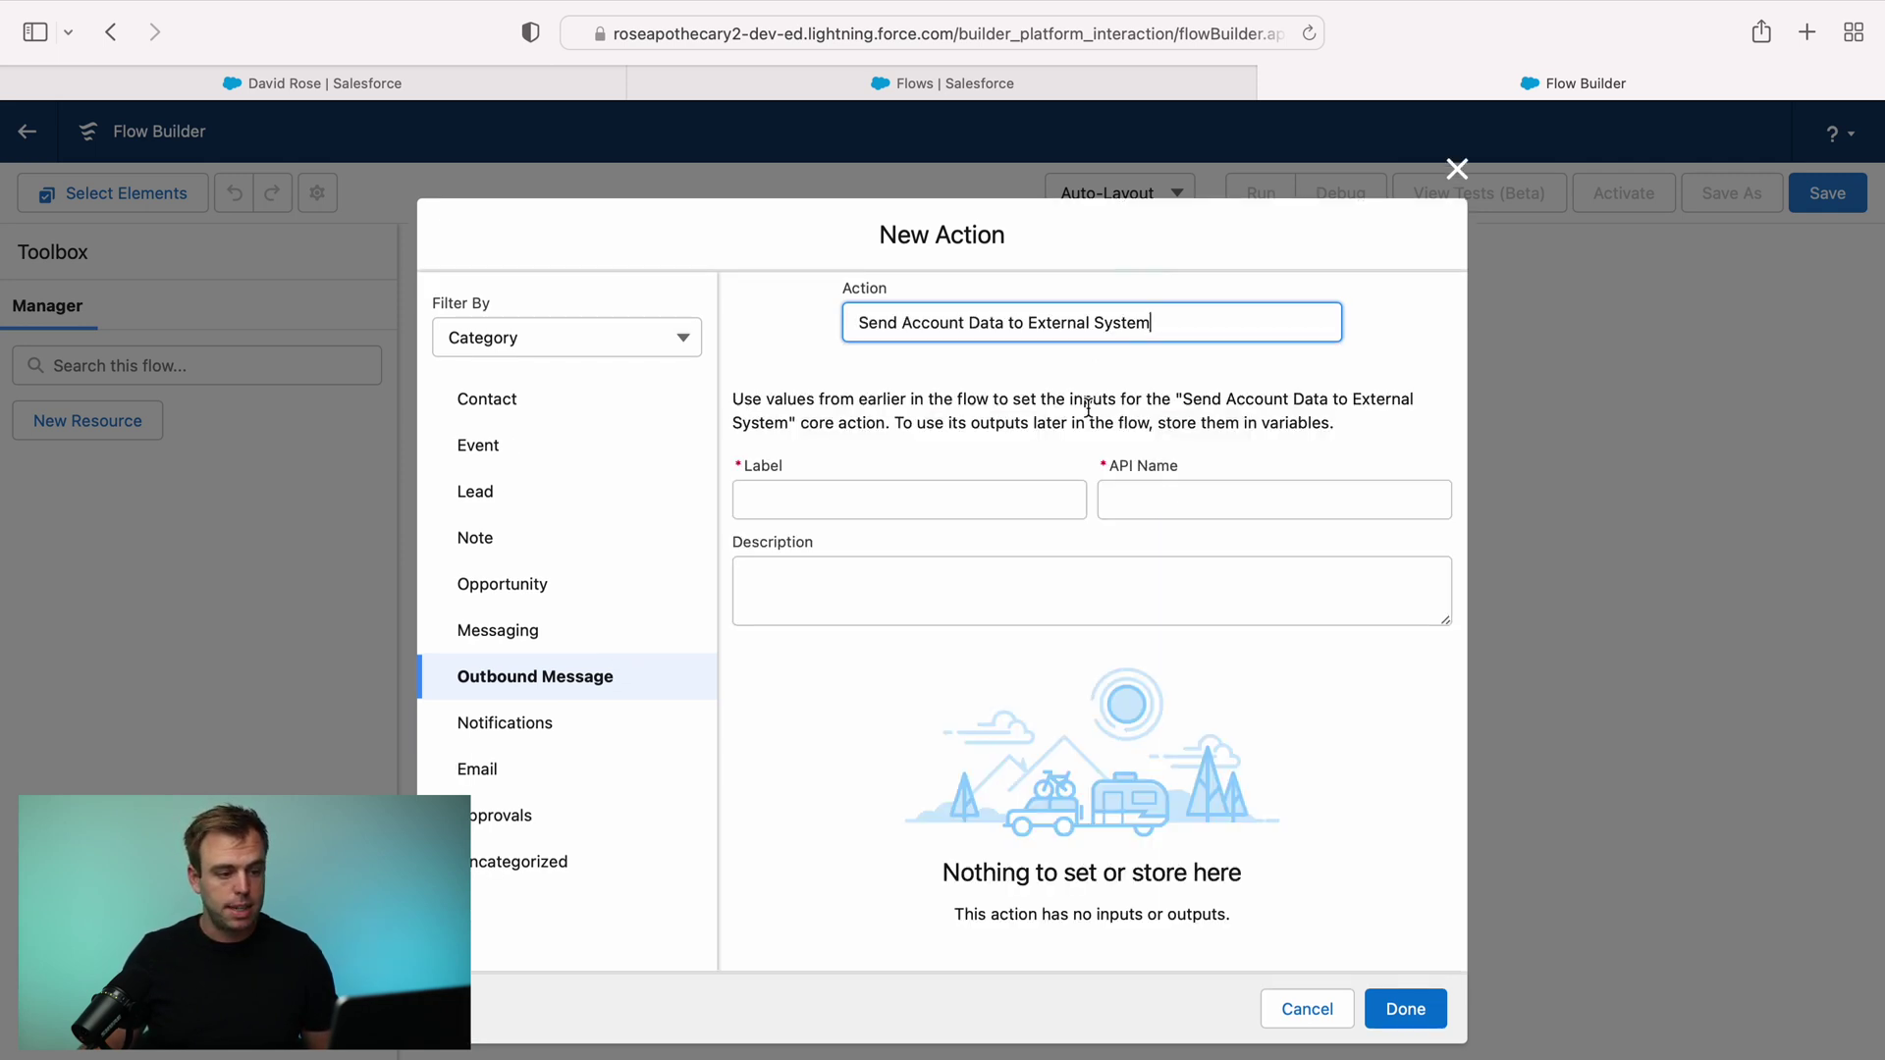
left_click(925, 498)
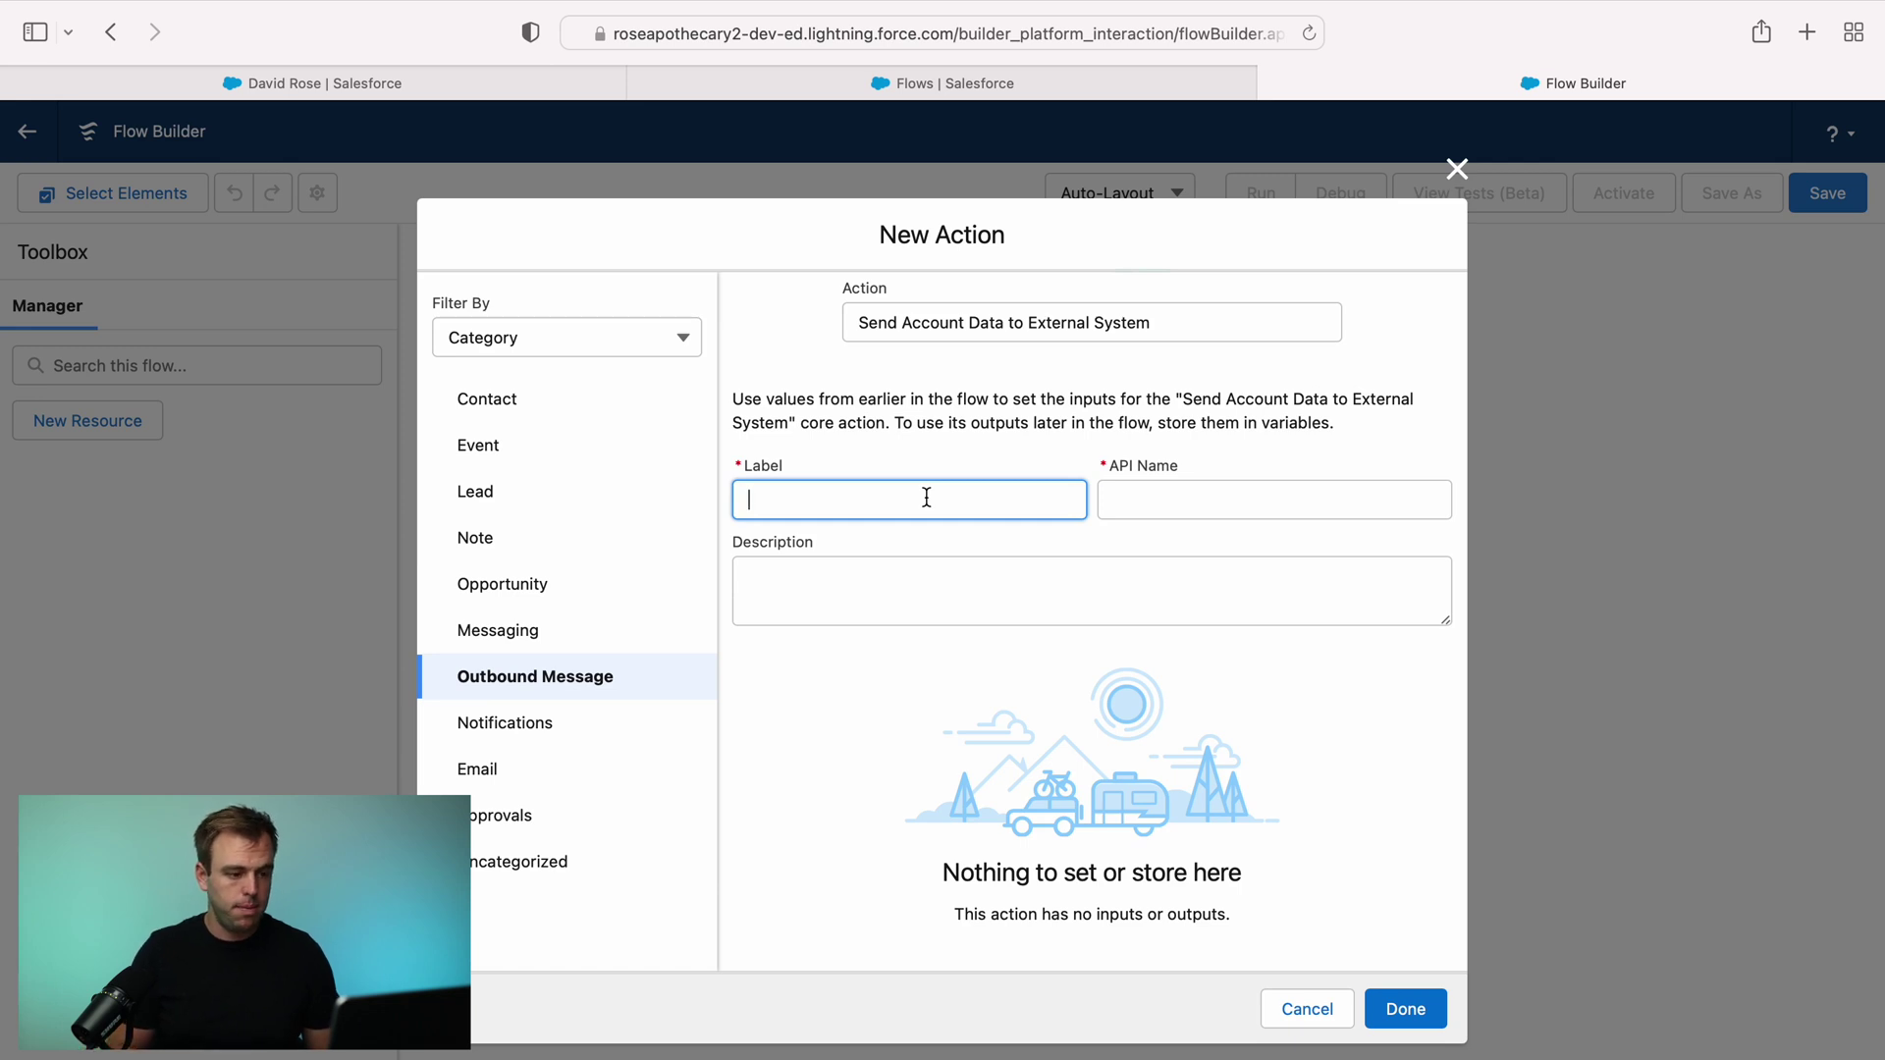
type("Send Message")
key("Tab")
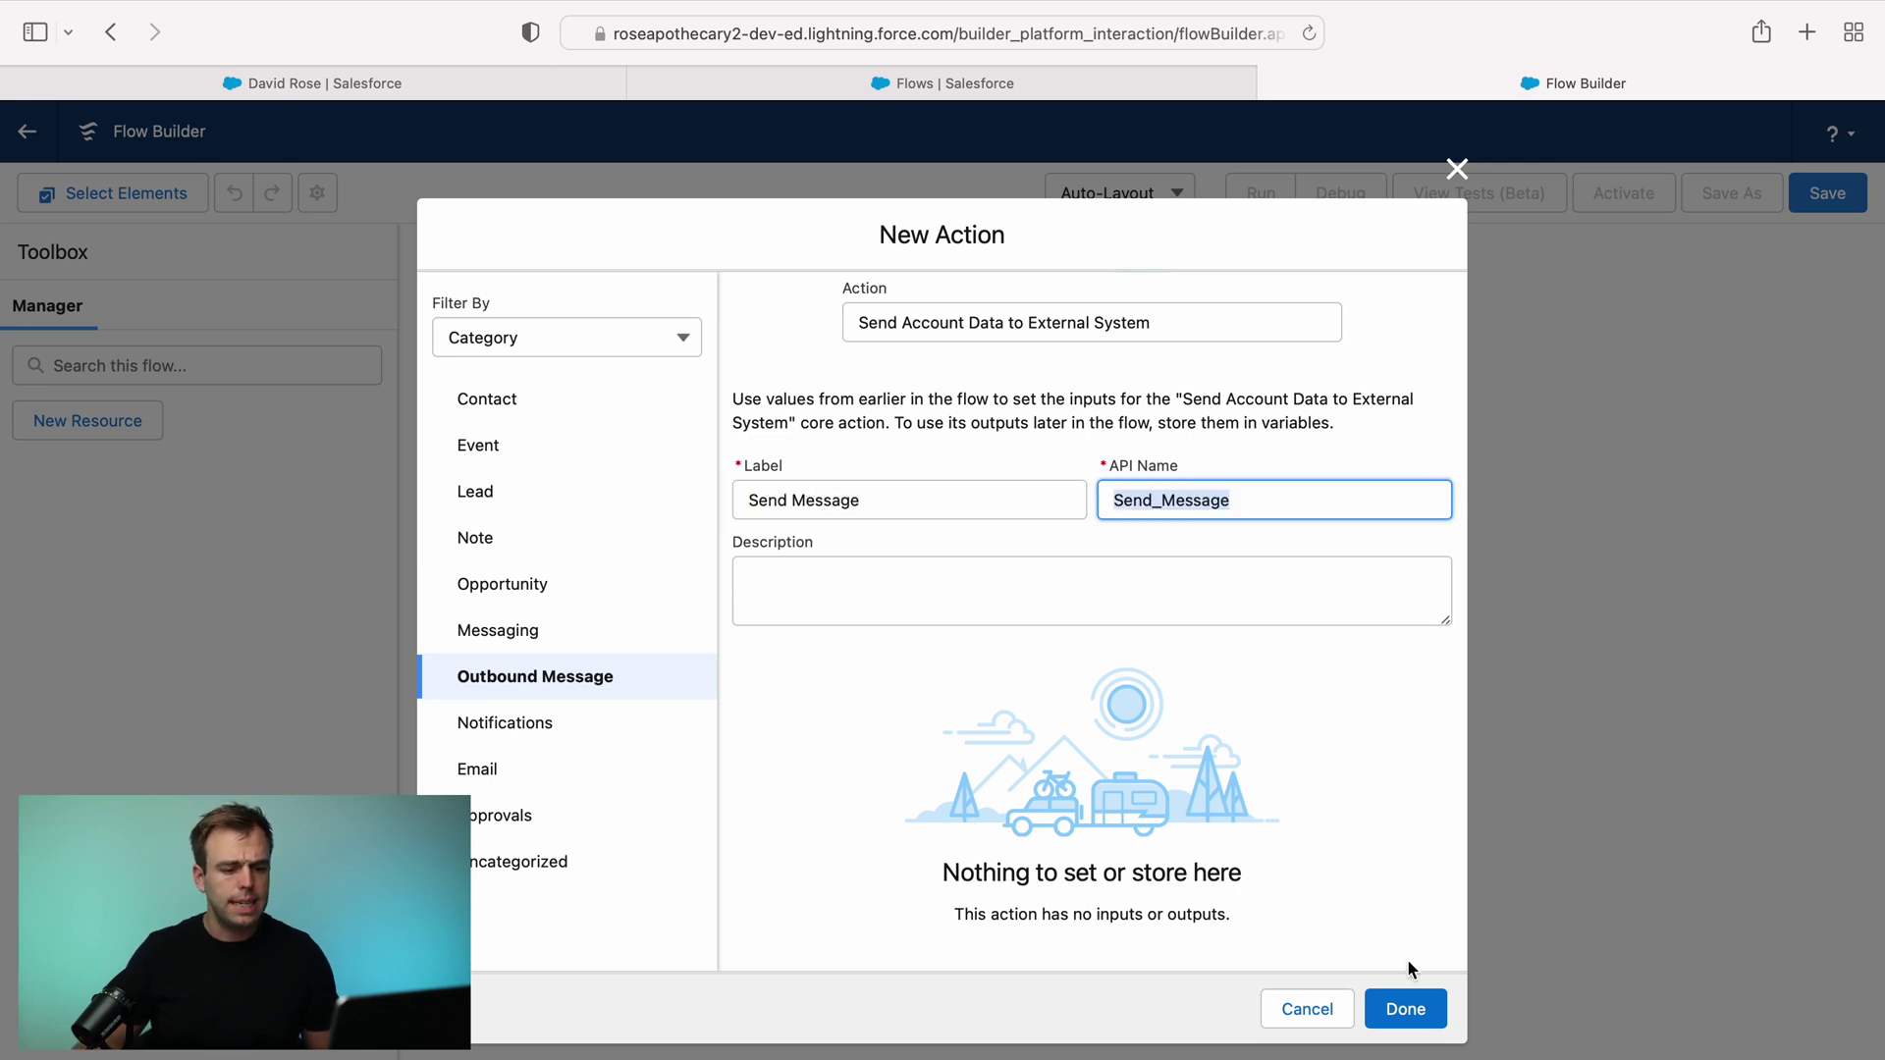